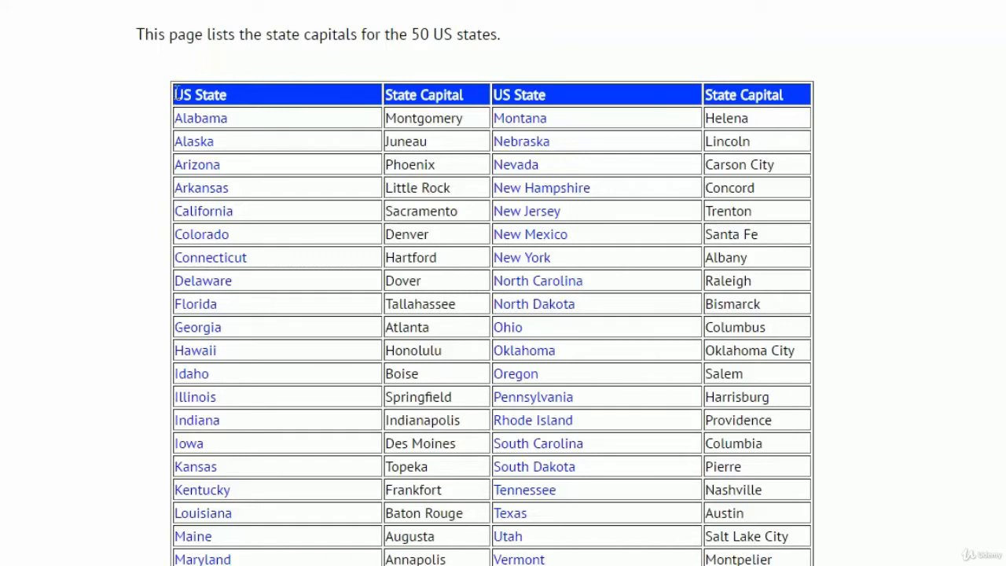
# - Copy the US states and capitals table from the web page and paste it into the Importing workbook at cell A1
pyautogui.moveTo(175, 93); pyautogui.dragTo(809, 562)
pyautogui.hotkey('ctrl', 'c')
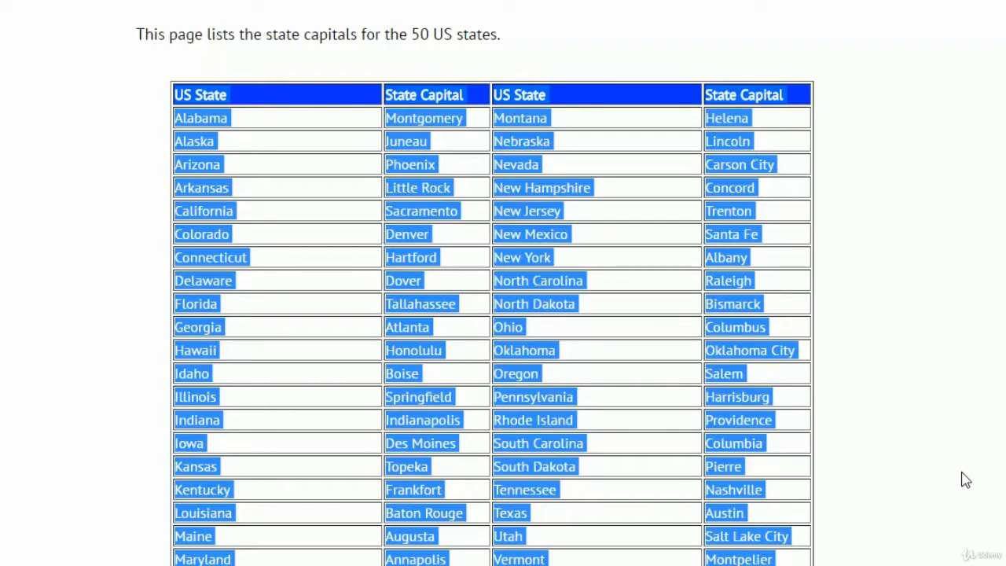
pyautogui.rightClick(524, 281)
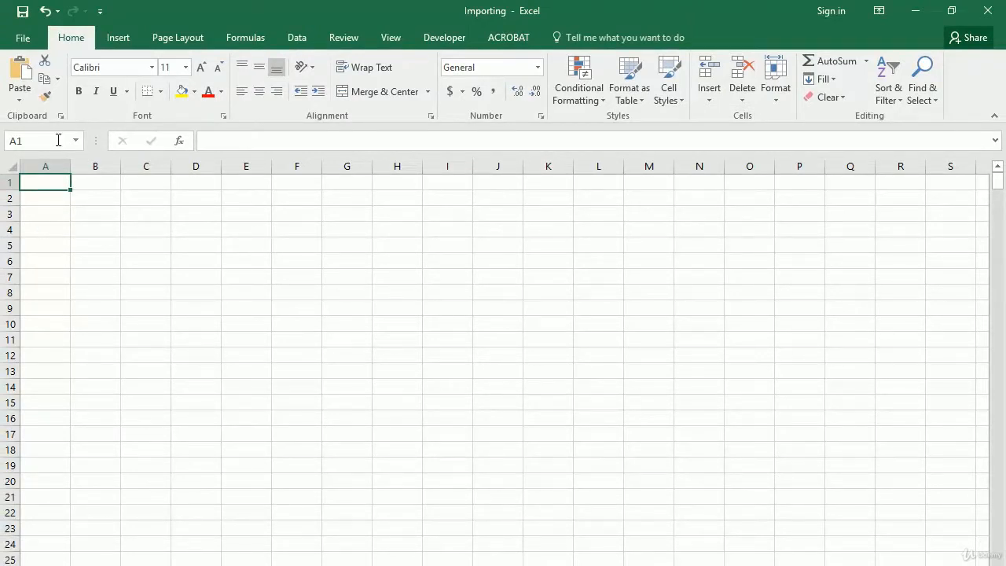
pyautogui.click(21, 69)
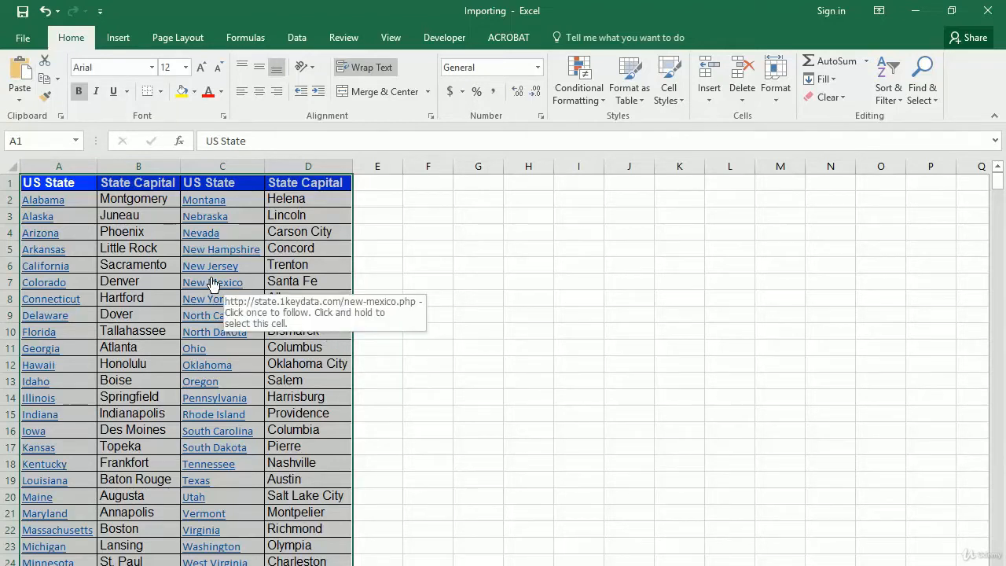
pyautogui.click(399, 280)
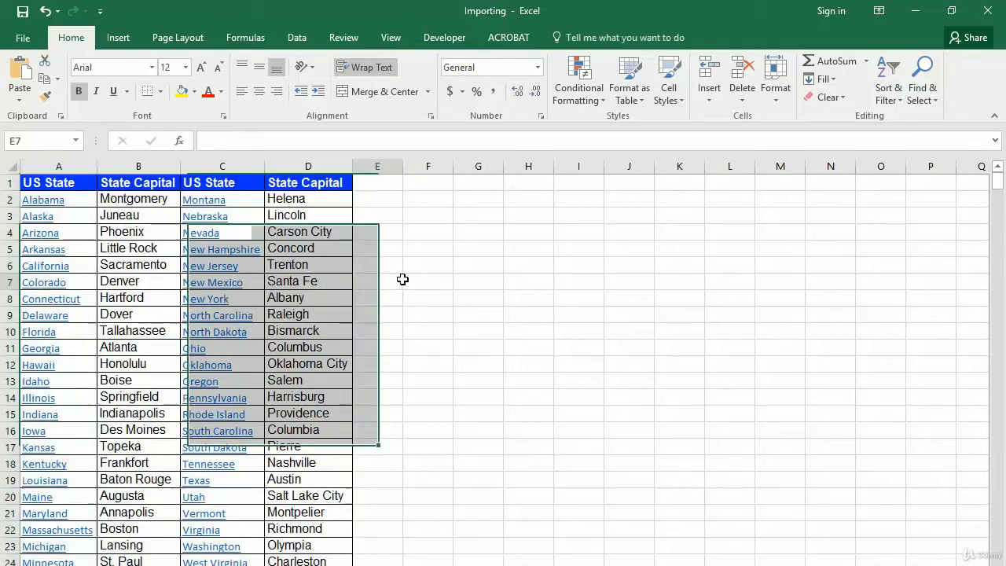
# - Remove the hyperlink from the New Mexico cell, C7
pyautogui.rightClick(210, 279)
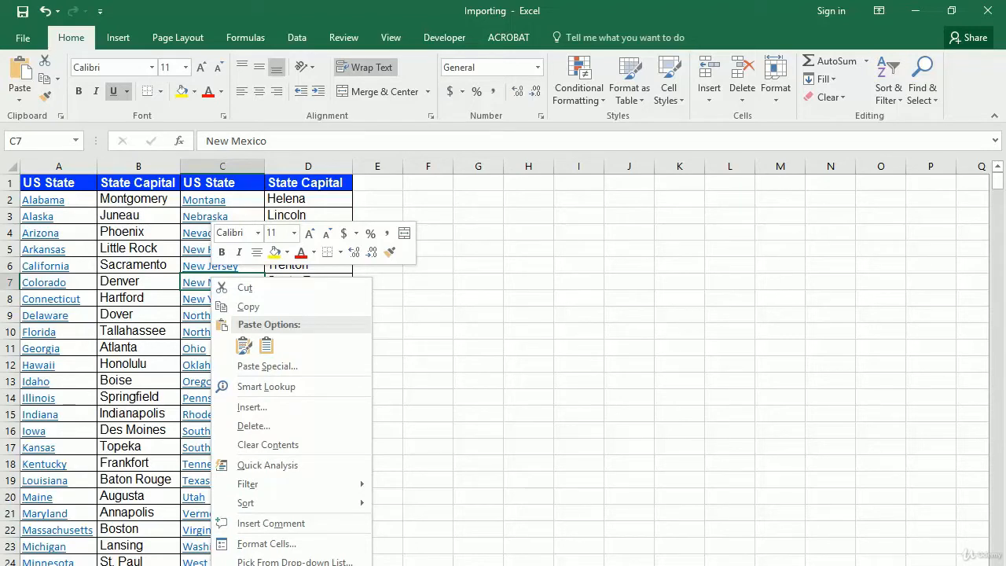
pyautogui.click(272, 565)
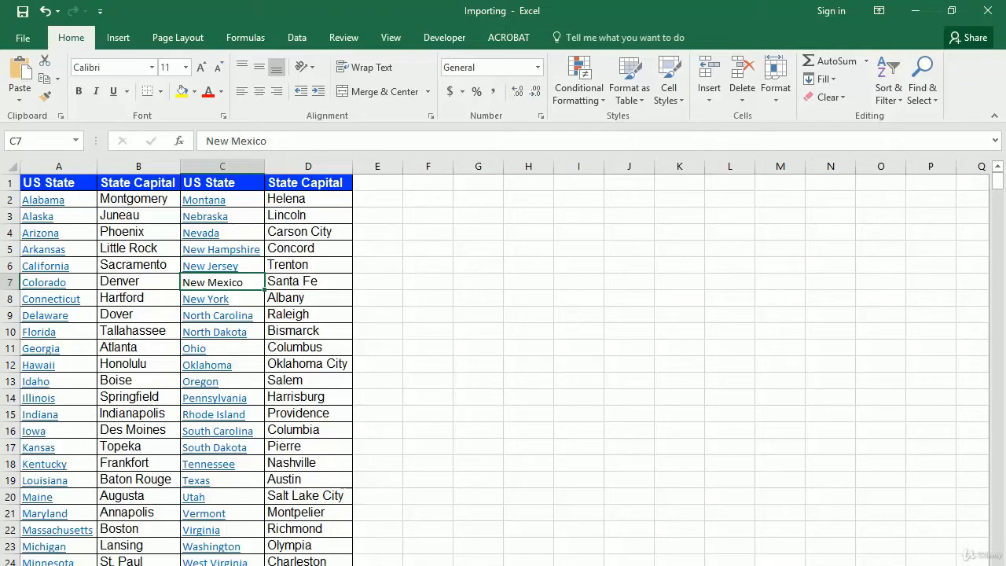
# - Switch to the following empty worksheet and start a new web query for external data at cell A1
pyautogui.hotkey('ctrl', 'pagedown')
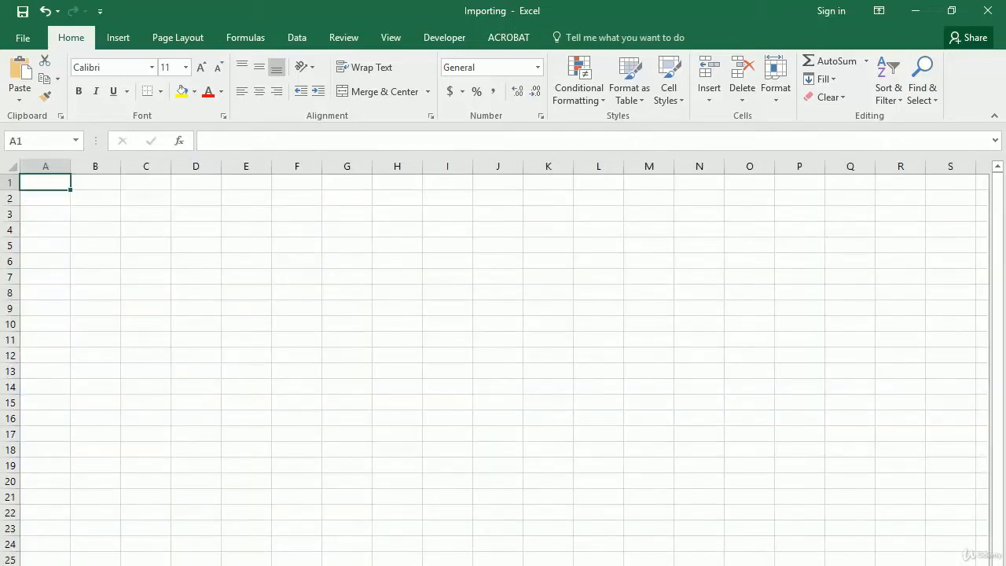
pyautogui.click(296, 37)
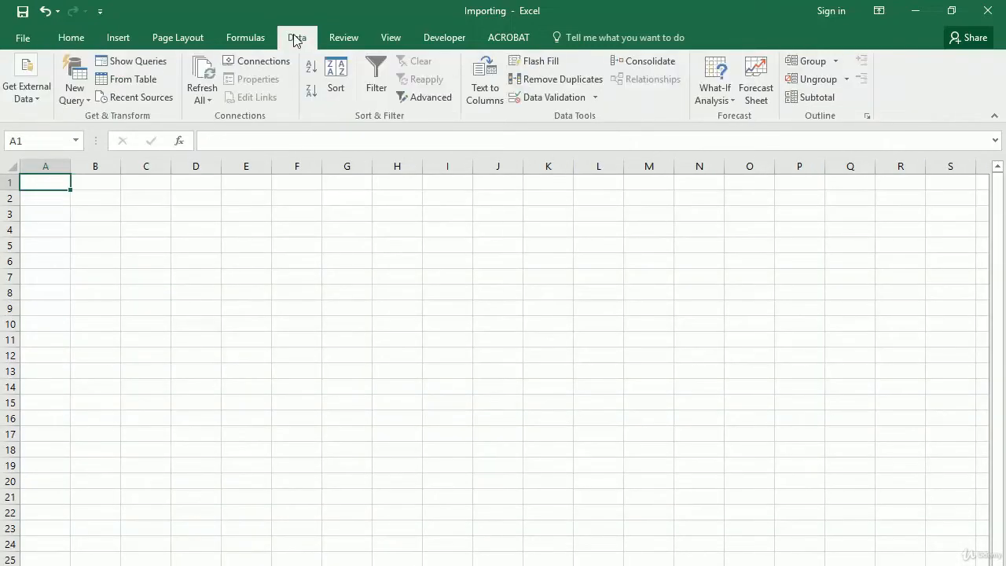
pyautogui.click(37, 101)
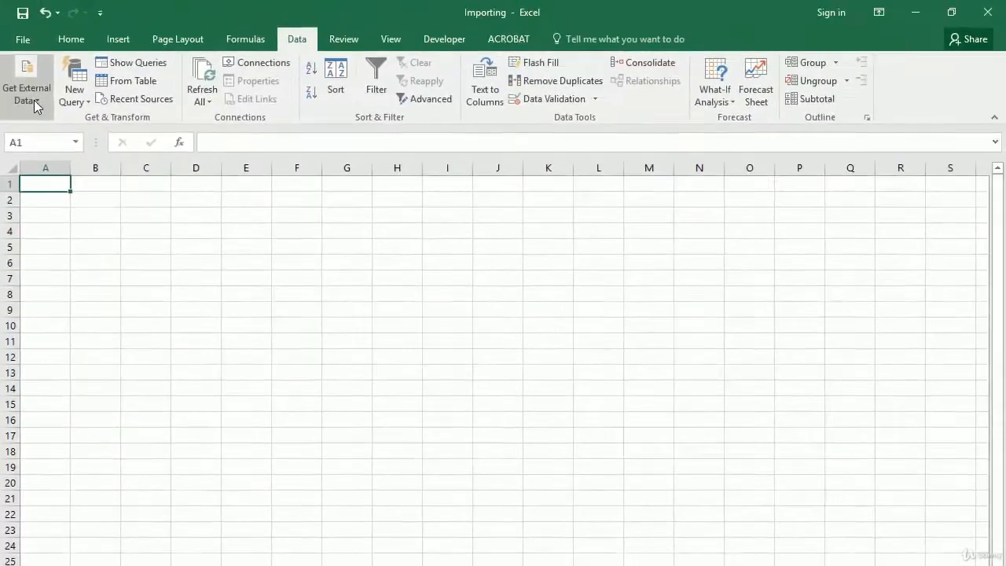
pyautogui.click(34, 99)
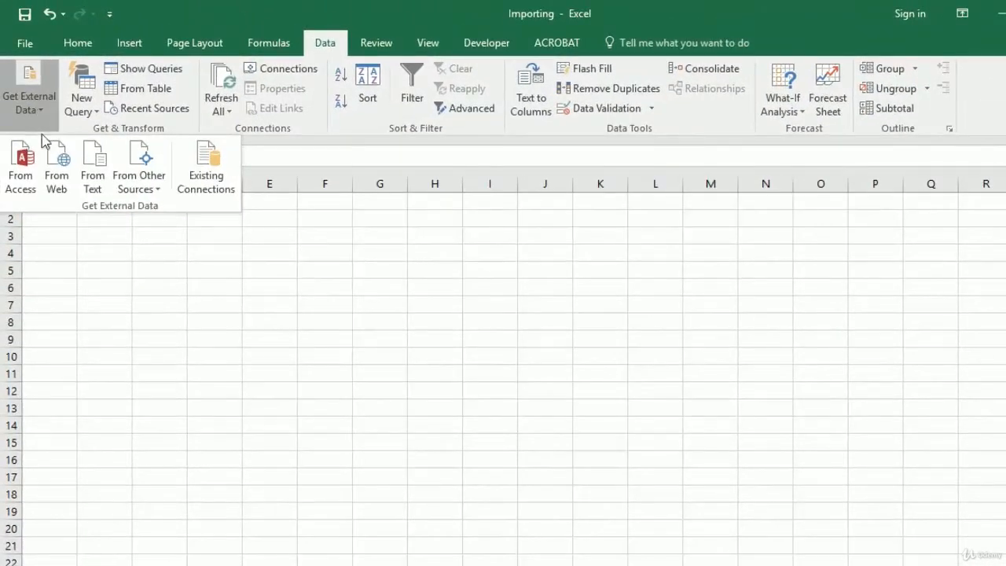
pyautogui.click(55, 161)
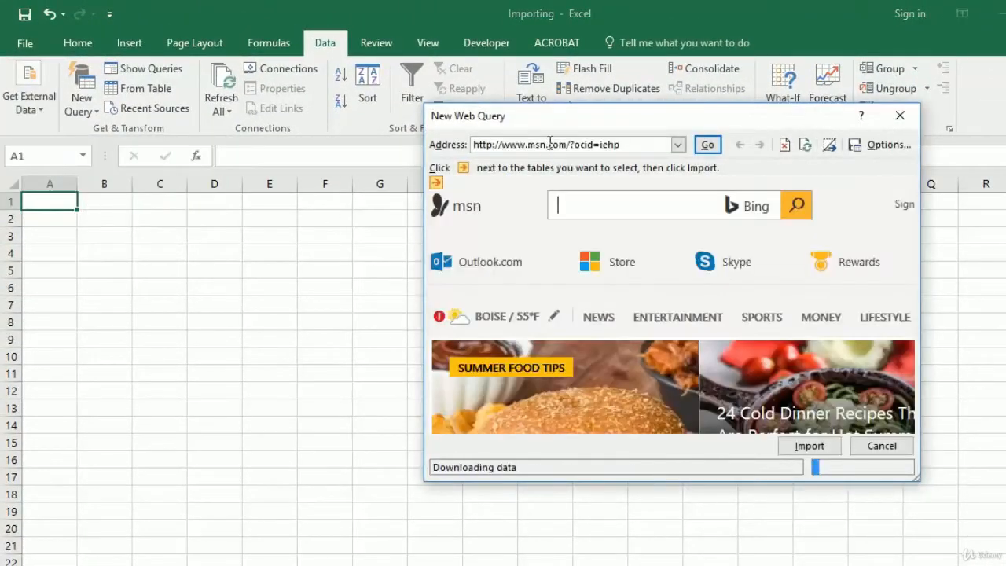
# - Load the copied babble.com pregnancy page address in the web query and import the page into the existing worksheet at $A$1
pyautogui.moveTo(637, 144); pyautogui.dragTo(464, 151)
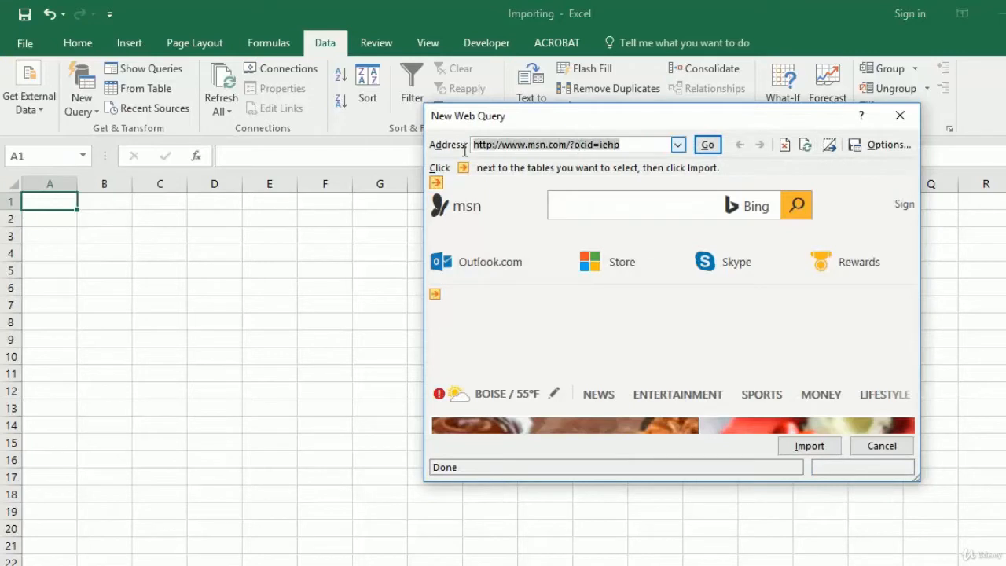
pyautogui.hotkey('ctrl', 'v')
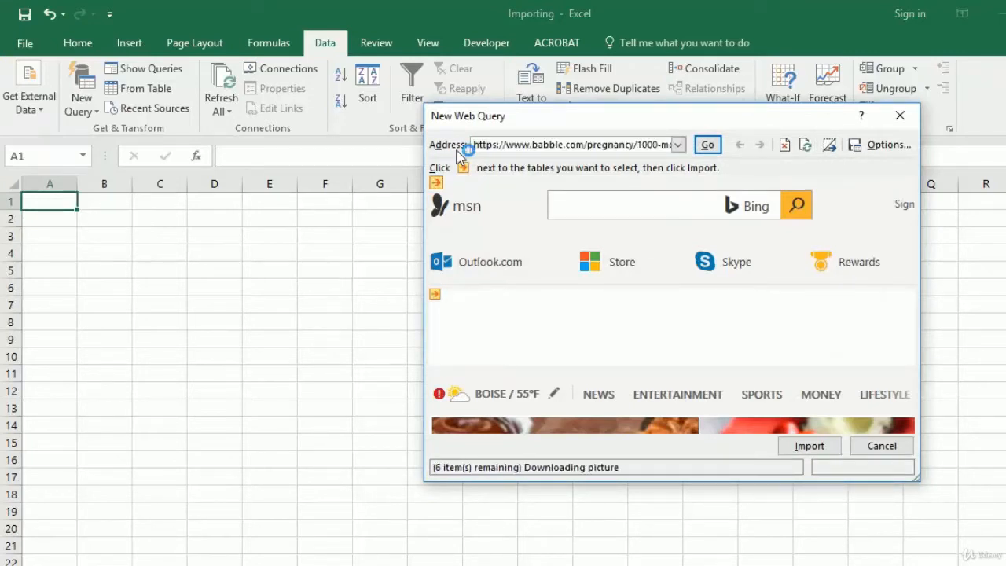
pyautogui.click(707, 144)
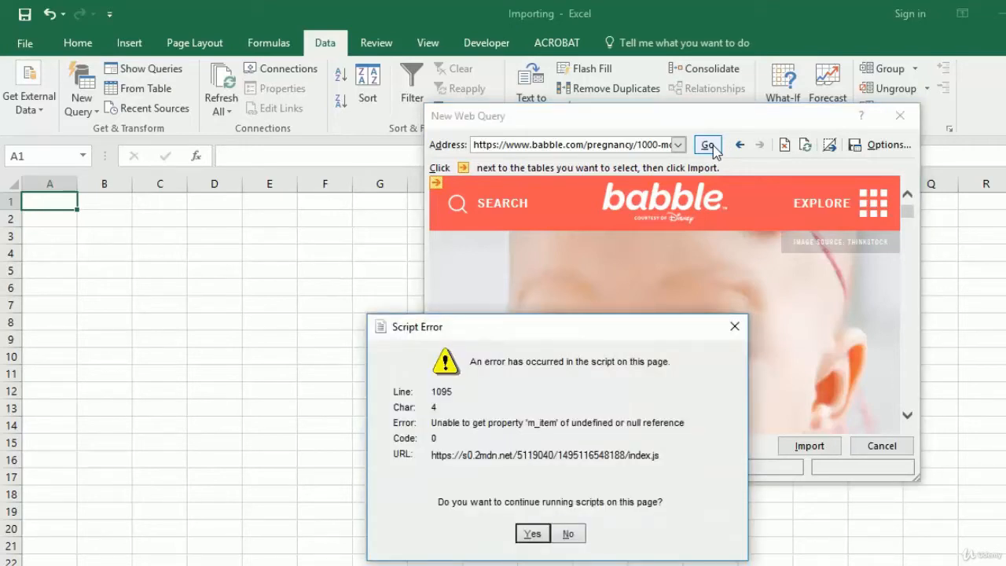
pyautogui.click(532, 536)
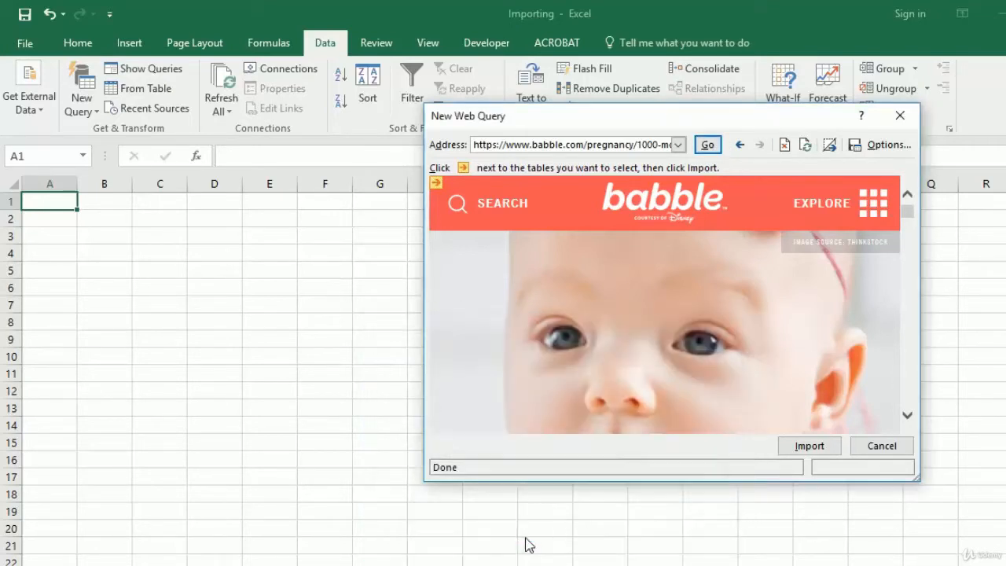
pyautogui.click(803, 448)
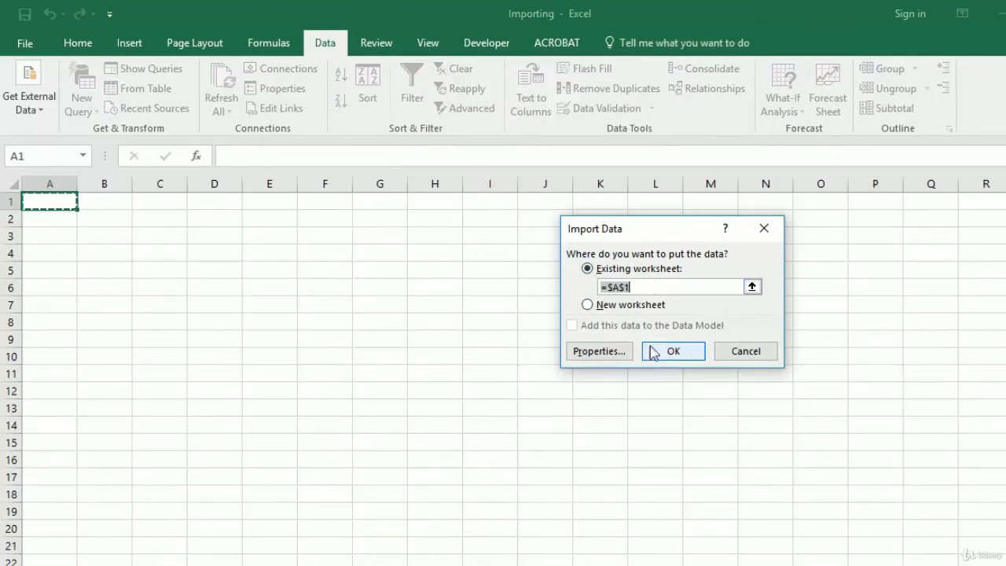
pyautogui.click(678, 352)
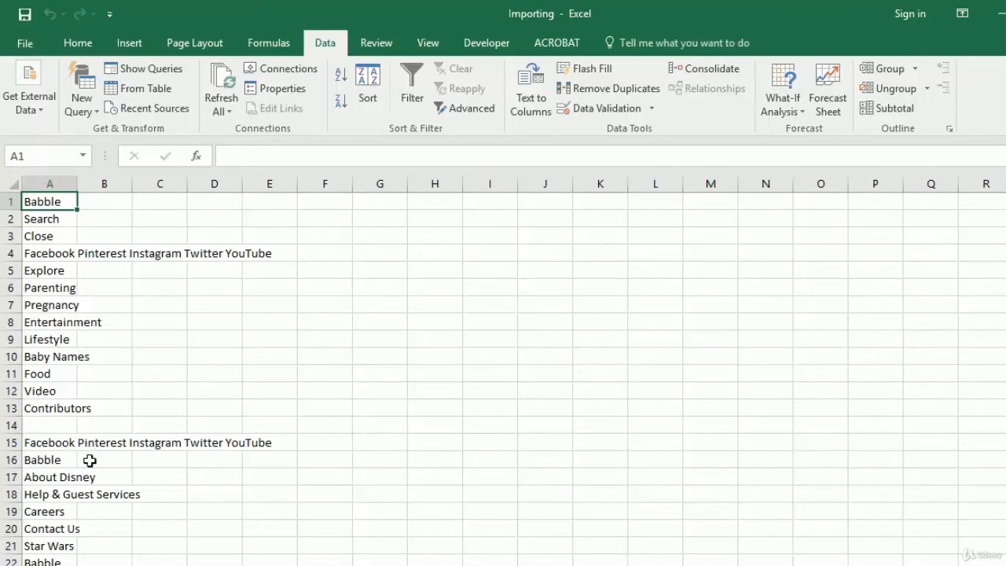
# - Examine the imported rows in column A through the end of the numbered name list, then return to cell A1
pyautogui.scroll(-5, 83, 459)
pyautogui.scroll(-3, 84, 461)
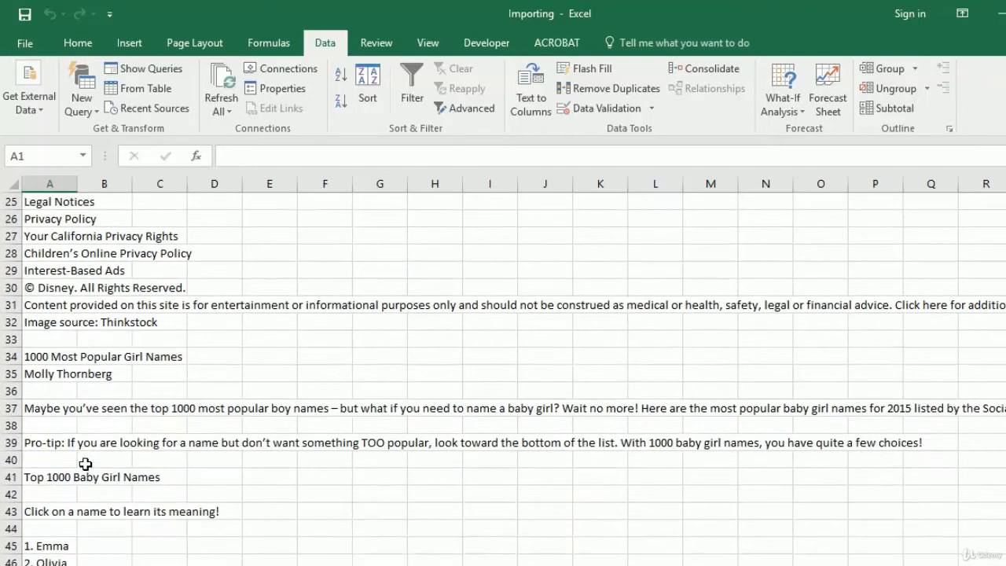
pyautogui.scroll(-1, 79, 442)
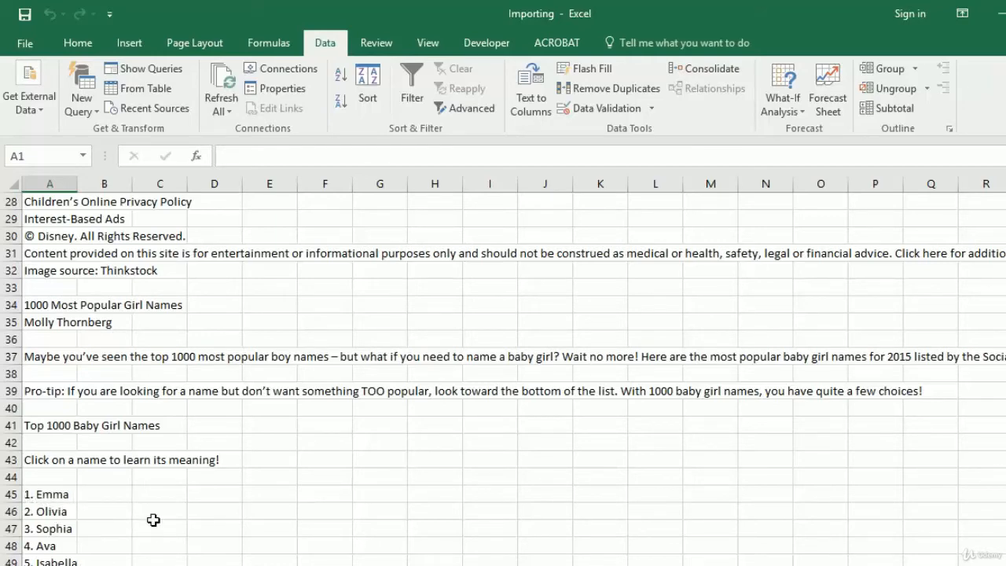
pyautogui.scroll(-7, 179, 509)
pyautogui.scroll(-7, 178, 508)
pyautogui.click(67, 443)
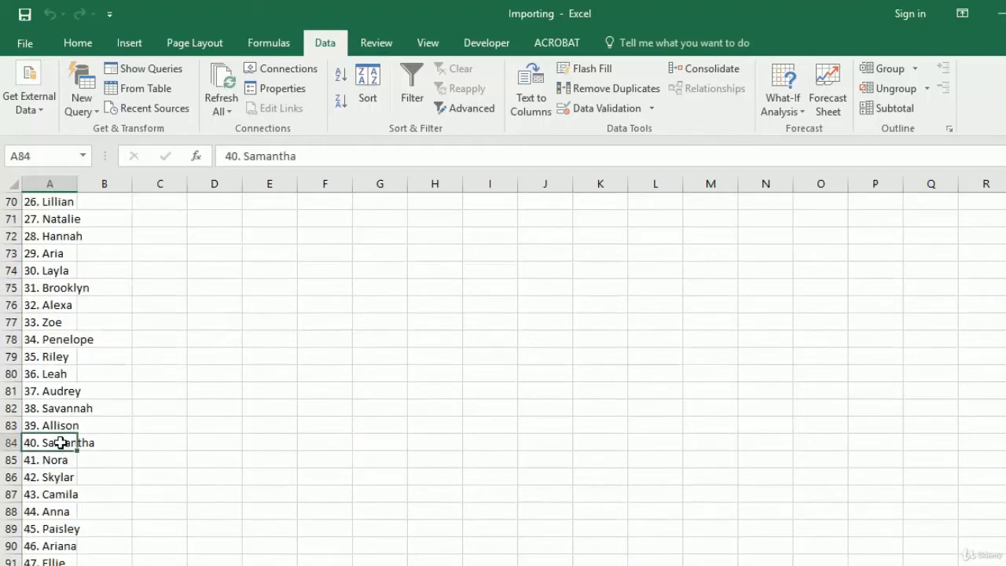
pyautogui.hotkey('ctrl', 'Down')
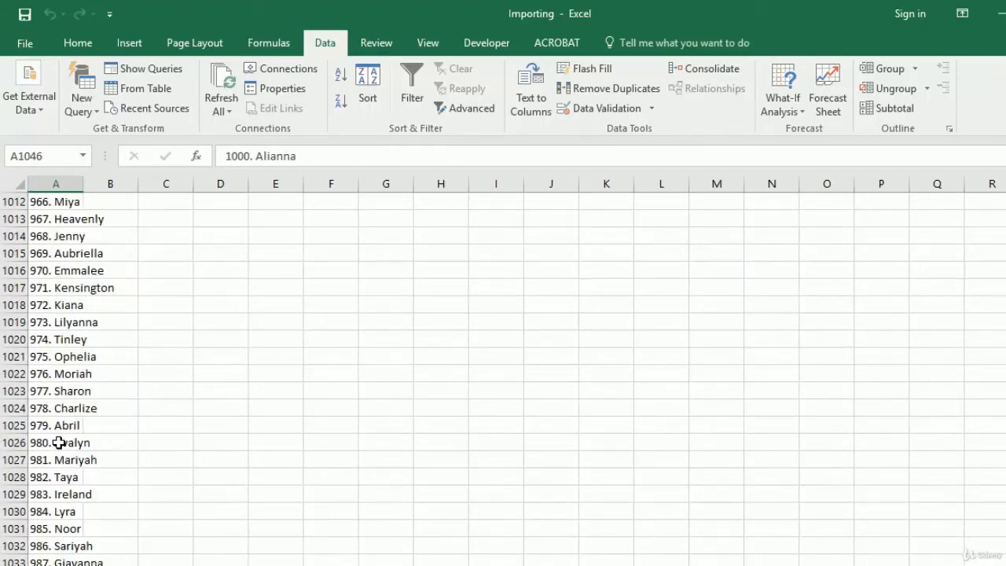
pyautogui.hotkey('ctrl', 'Home')
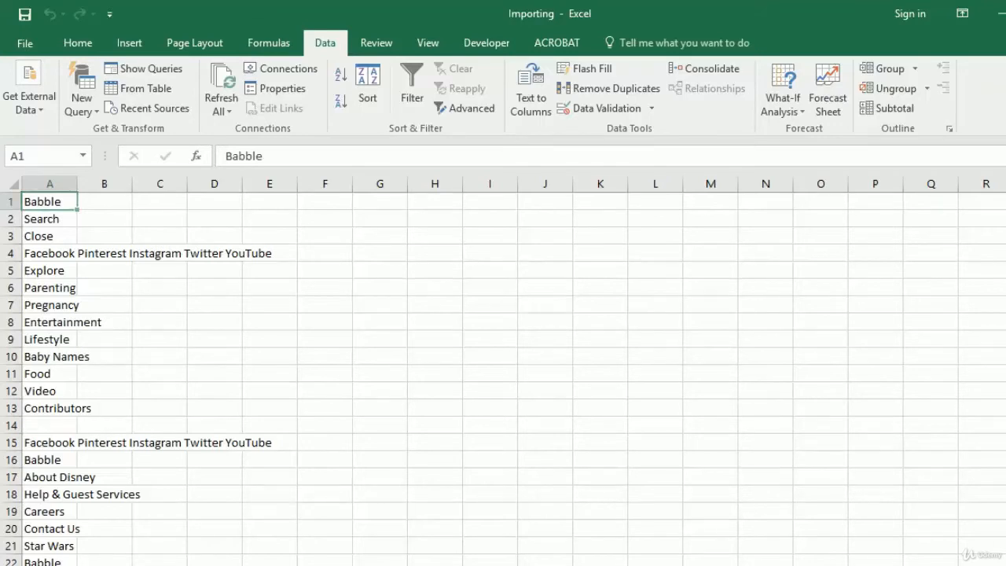
# - Go back to the worksheet with the US states table and select the table's cells
pyautogui.click(263, 565)
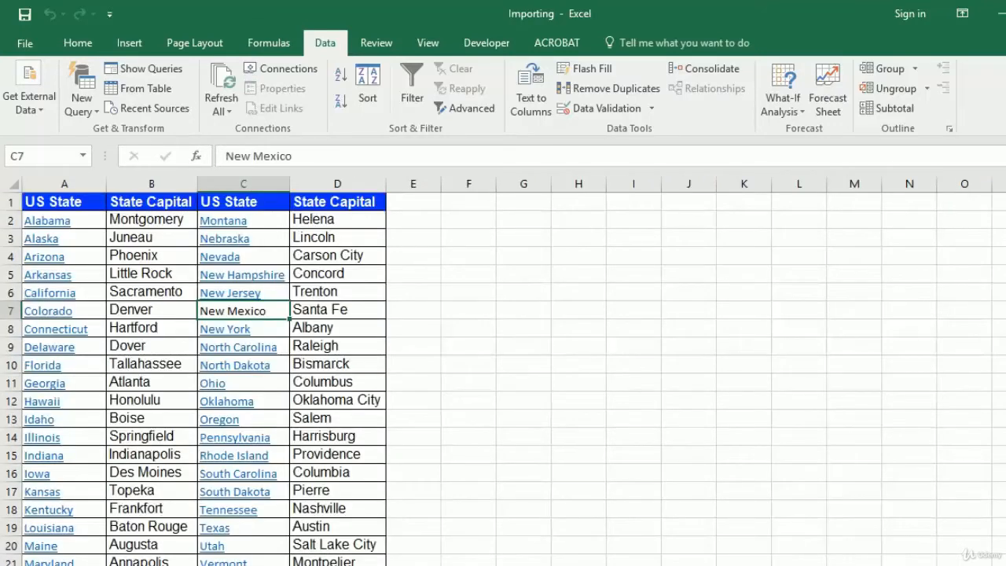
pyautogui.click(33, 202)
pyautogui.moveTo(33, 202); pyautogui.dragTo(345, 565)
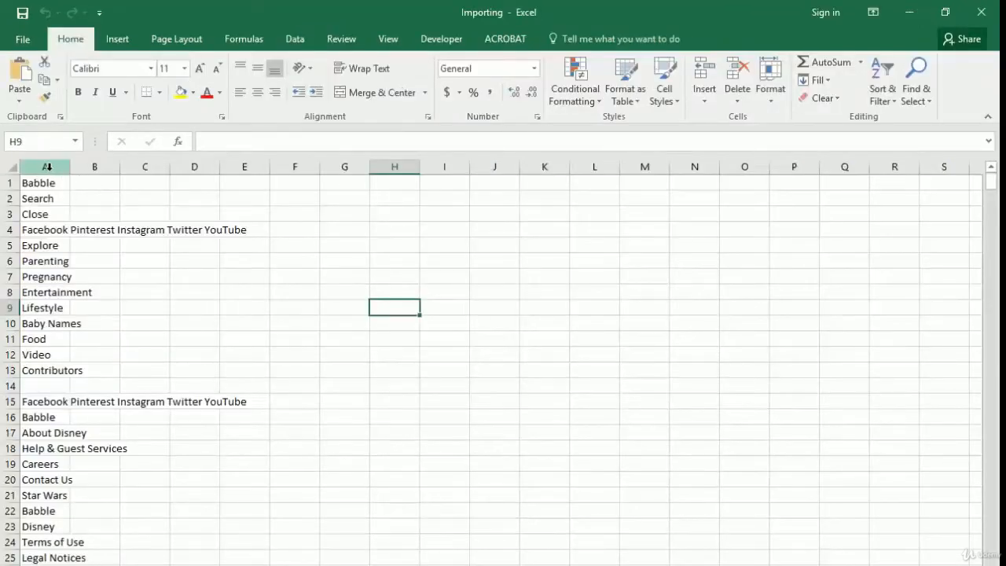
# - Split column A of the imported names sheet with Text to Columns, using Delimited data, only Space as delimiter, General format and destination $A$1
pyautogui.click(47, 167)
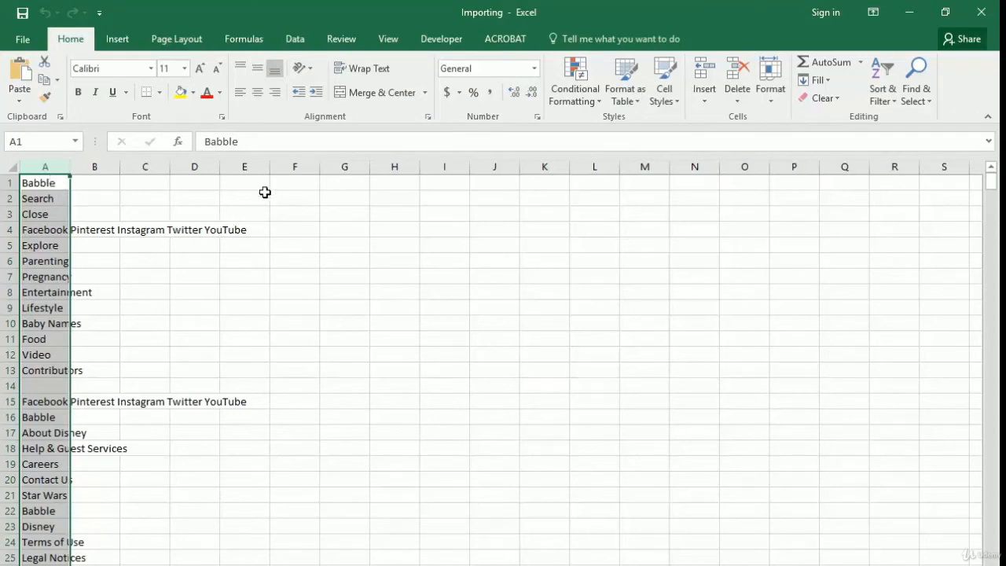
pyautogui.click(299, 41)
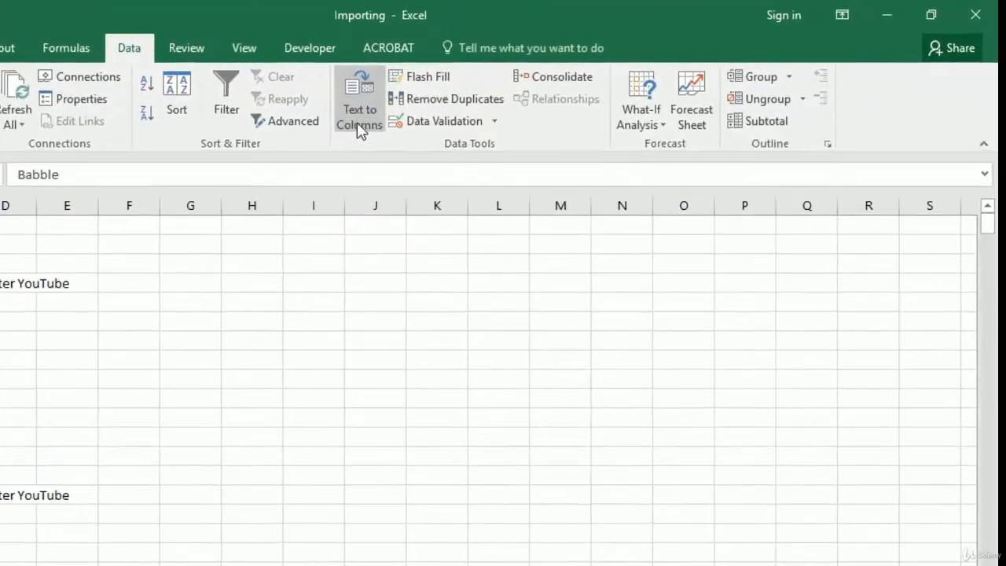
pyautogui.click(353, 120)
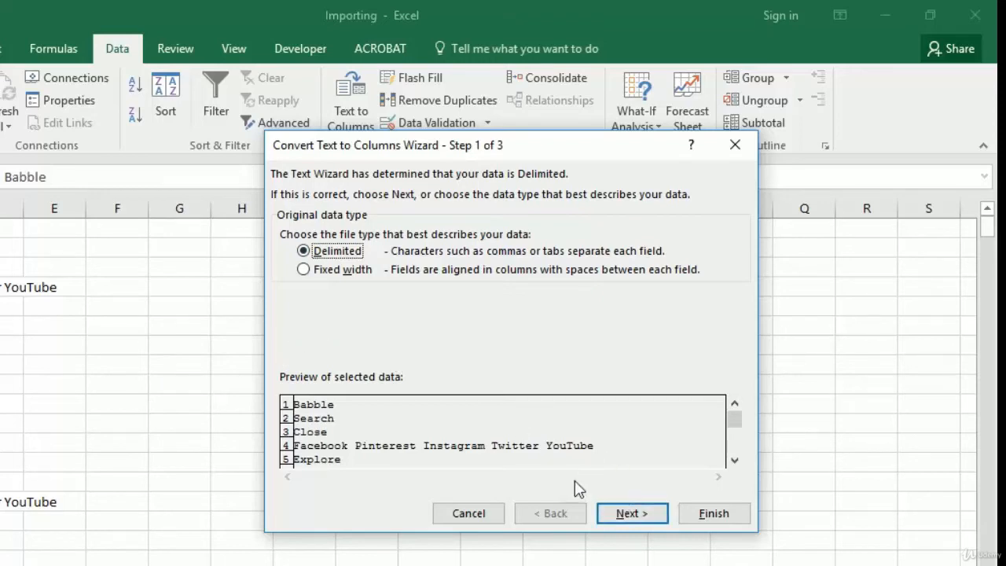
pyautogui.click(627, 518)
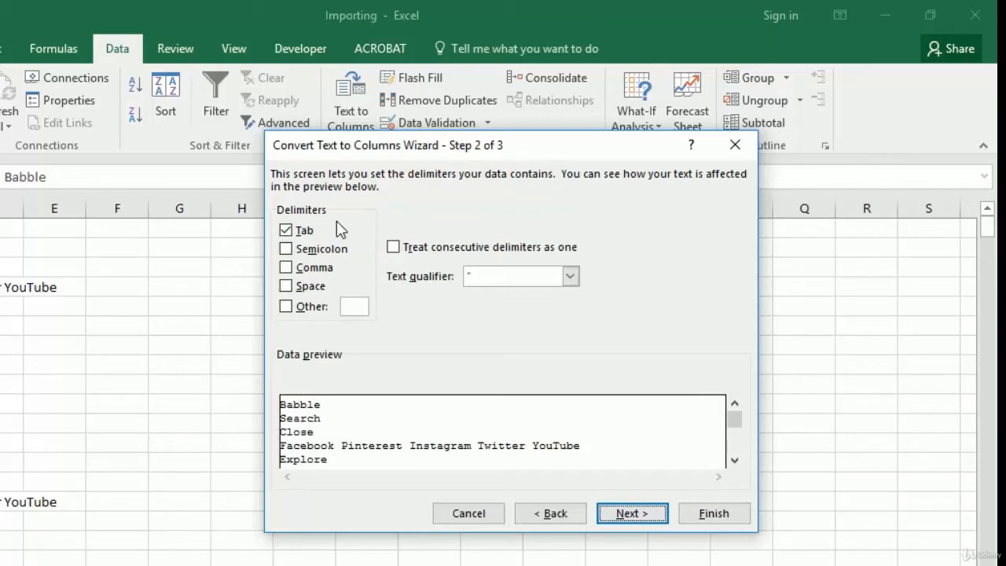
pyautogui.click(292, 289)
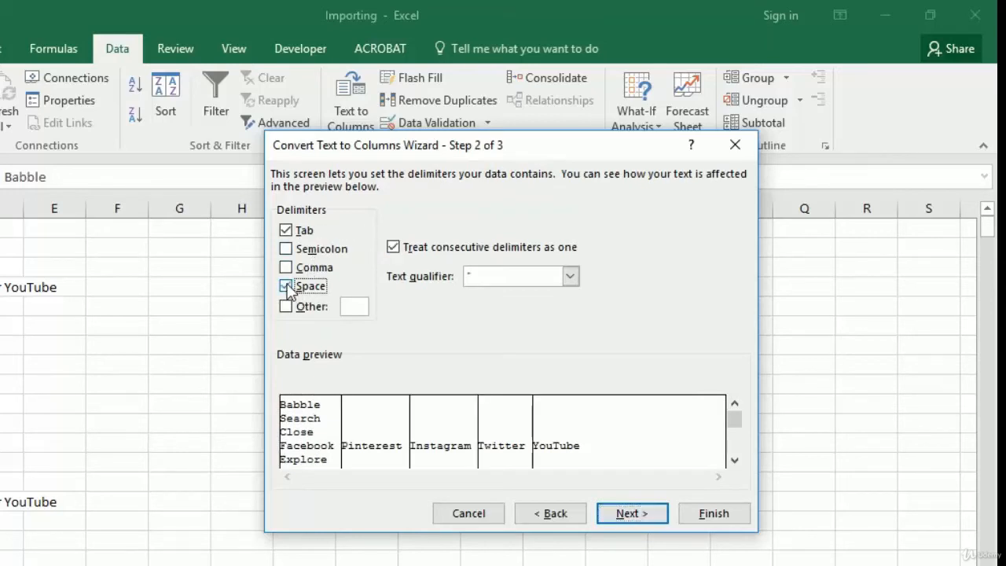
pyautogui.click(290, 233)
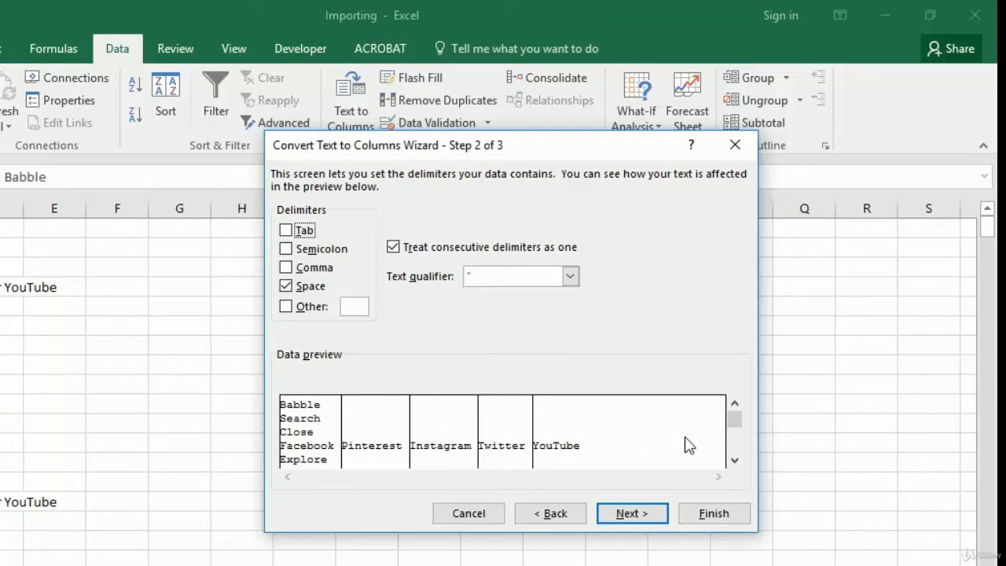
pyautogui.click(635, 515)
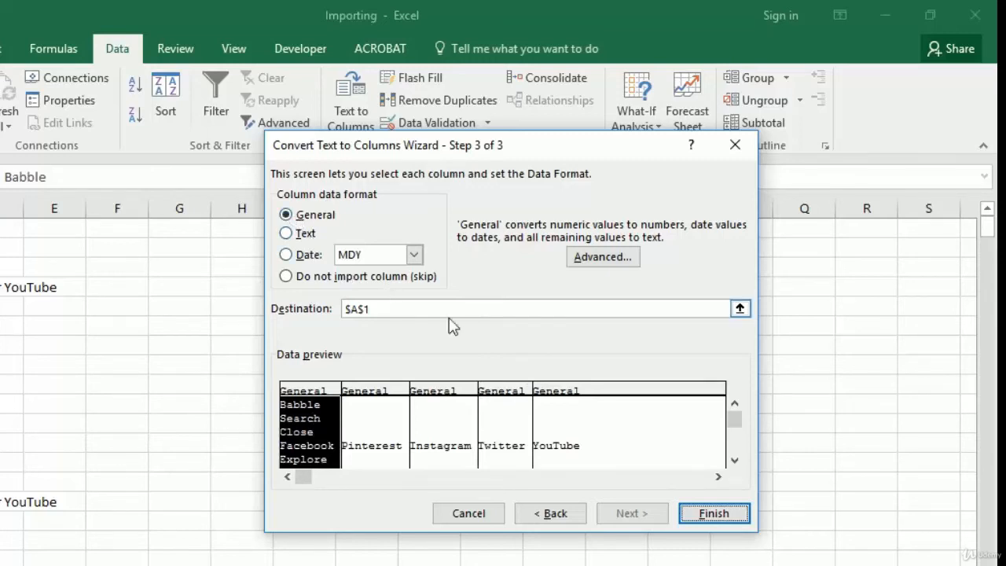
pyautogui.click(711, 515)
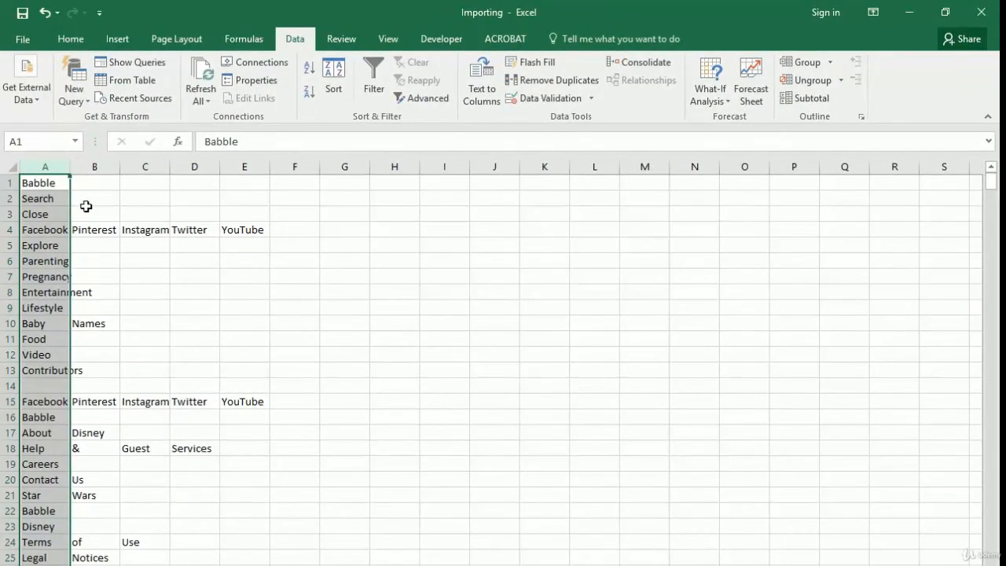
pyautogui.scroll(-4, 79, 248)
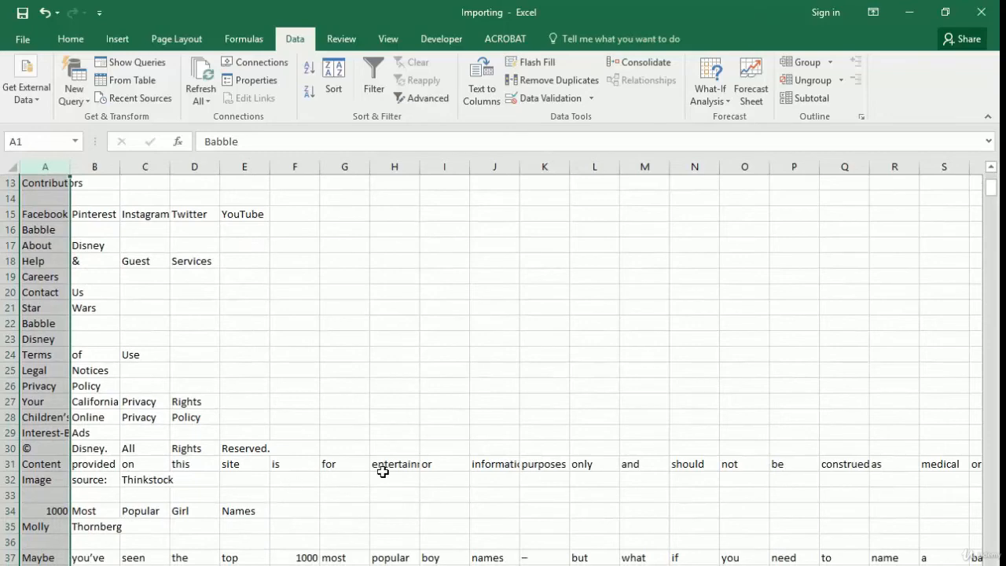
pyautogui.scroll(-1, 428, 459)
pyautogui.scroll(-3, 429, 459)
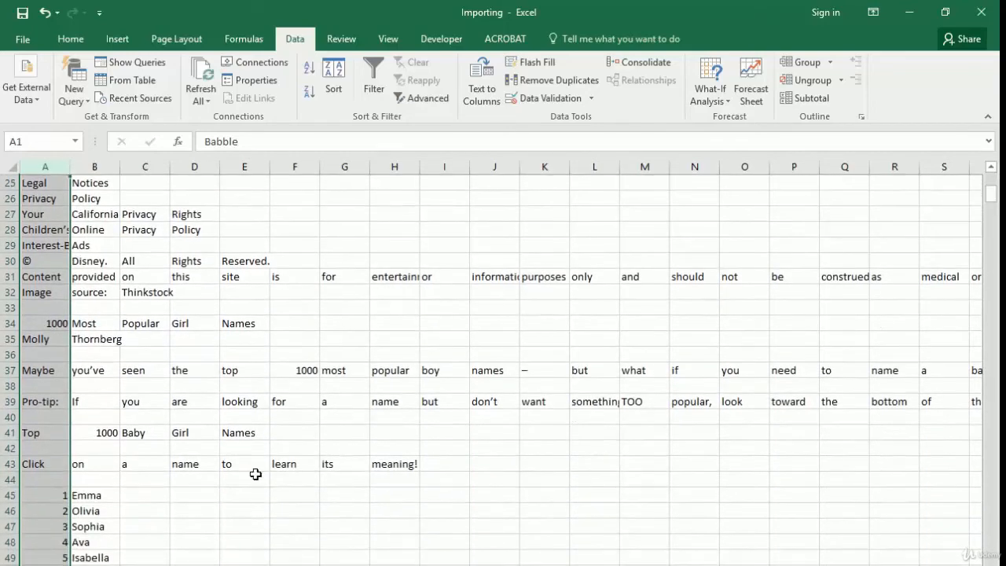
pyautogui.click(49, 474)
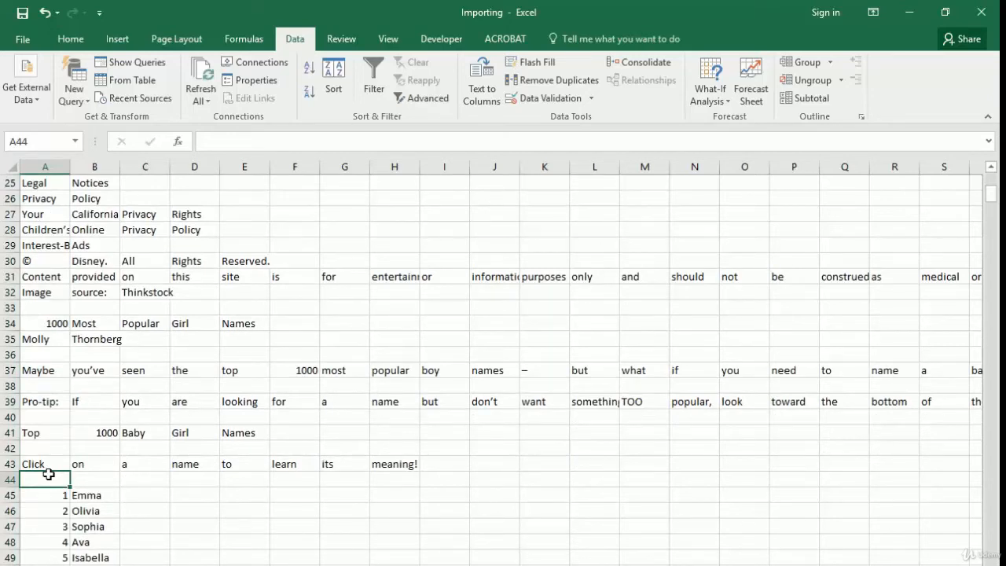
pyautogui.hotkey('ctrl', 'shift', 'Up')
pyautogui.hotkey('ctrl', 'shift', 'Up')
pyautogui.hotkey('ctrl', 'shift', 'Up')
pyautogui.hotkey('ctrl', 'shift', 'Up')
pyautogui.hotkey('ctrl', 'shift', 'Up')
pyautogui.hotkey('ctrl', 'shift', 'Up')
pyautogui.hotkey('ctrl', 'shift', 'Up')
pyautogui.hotkey('ctrl', 'shift', 'Up')
pyautogui.hotkey('ctrl', 'shift', 'Up')
pyautogui.hotkey('ctrl', 'shift', 'Up')
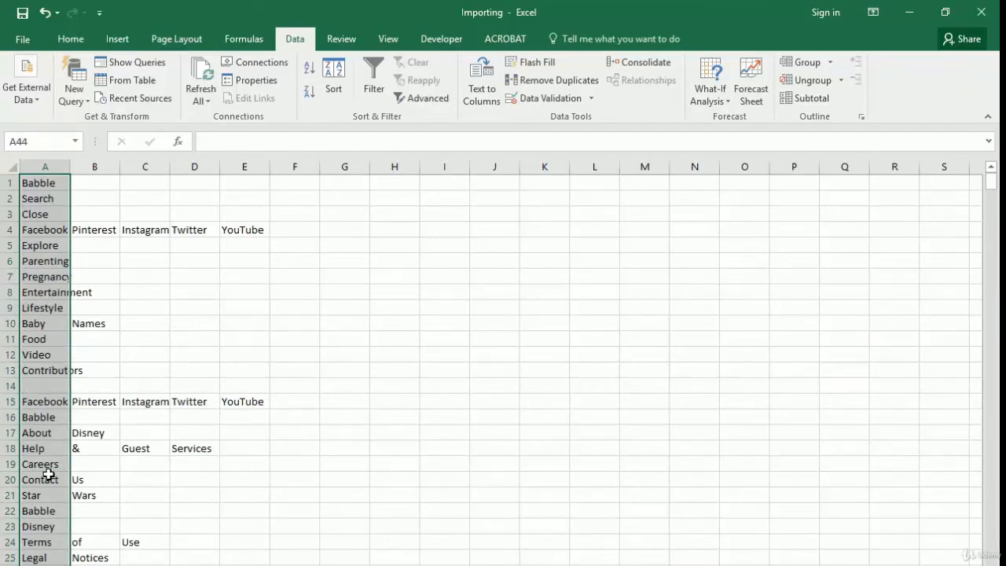
pyautogui.rightClick(16, 373)
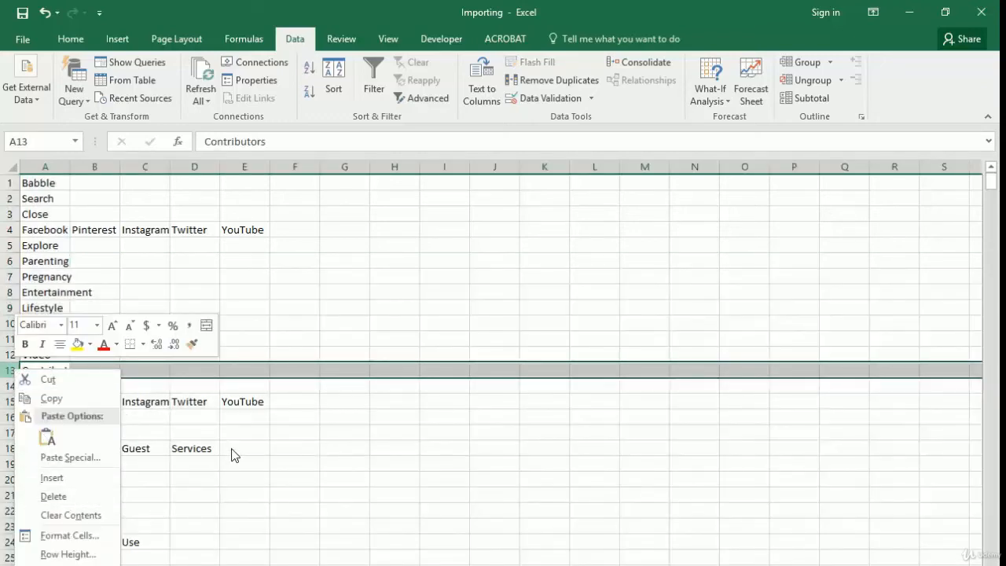
pyautogui.press('Escape')
pyautogui.press('Left')
pyautogui.hotkey('ctrl', 'Home')
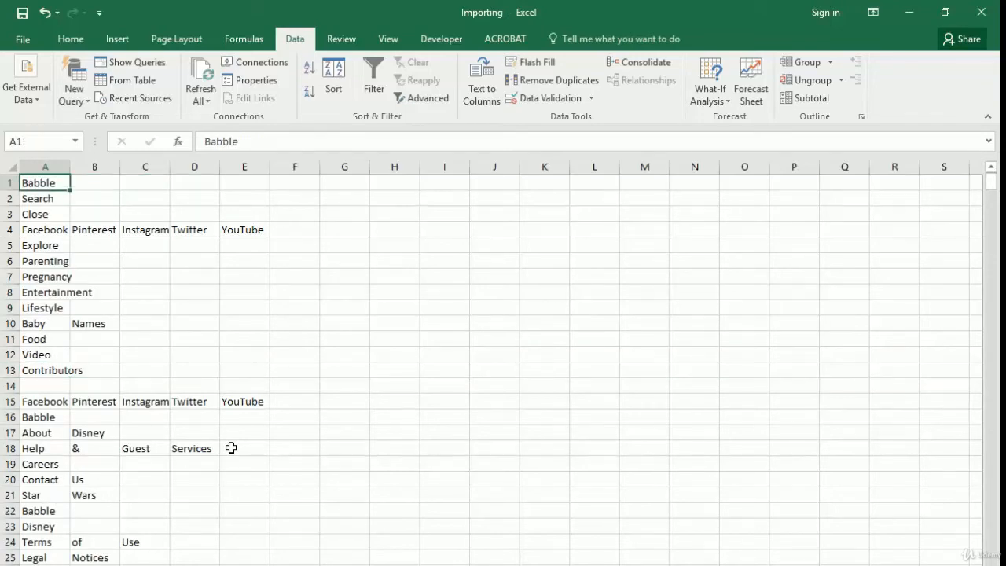
# - Delete sheet rows 1 through 44, which hold the web page text above the numbered name list
pyautogui.hotkey('shift', 'Down')
pyautogui.hotkey('shift', 'Down')
pyautogui.hotkey('shift', 'Down')
pyautogui.hotkey('shift', 'Down')
pyautogui.hotkey('shift', 'Down')
pyautogui.hotkey('shift', 'Down')
pyautogui.hotkey('shift', 'Down')
pyautogui.hotkey('shift', 'Down')
pyautogui.hotkey('shift', 'Down')
pyautogui.hotkey('shift', 'Down')
pyautogui.hotkey('shift', 'Down')
pyautogui.hotkey('shift', 'Down')
pyautogui.hotkey('shift', 'Down')
pyautogui.hotkey('shift', 'Down')
pyautogui.hotkey('shift', 'Down')
pyautogui.hotkey('shift', 'Down')
pyautogui.hotkey('shift', 'Down')
pyautogui.hotkey('shift', 'Down')
pyautogui.hotkey('shift', 'Down')
pyautogui.hotkey('shift', 'Down')
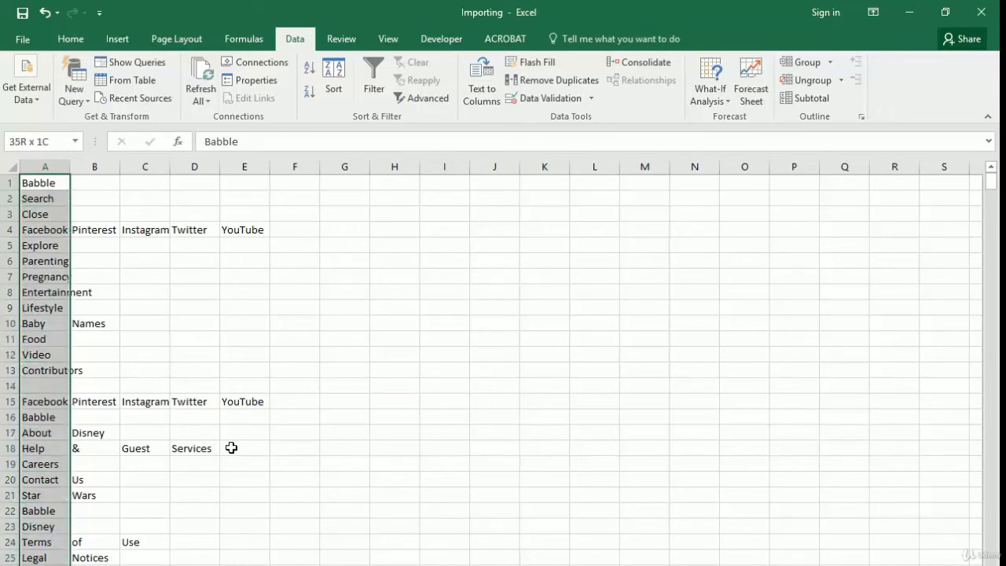
pyautogui.hotkey('shift', 'Down')
pyautogui.hotkey('shift', 'Down')
pyautogui.hotkey('shift', 'Down')
pyautogui.hotkey('shift', 'Down')
pyautogui.hotkey('shift', 'Down')
pyautogui.hotkey('shift', 'Down')
pyautogui.hotkey('shift', 'Down')
pyautogui.hotkey('shift', 'Down')
pyautogui.hotkey('shift', 'Down')
pyautogui.hotkey('shift', 'Down')
pyautogui.hotkey('shift', 'Down')
pyautogui.hotkey('shift', 'Down')
pyautogui.hotkey('shift', 'Down')
pyautogui.hotkey('shift', 'Down')
pyautogui.hotkey('shift', 'Down')
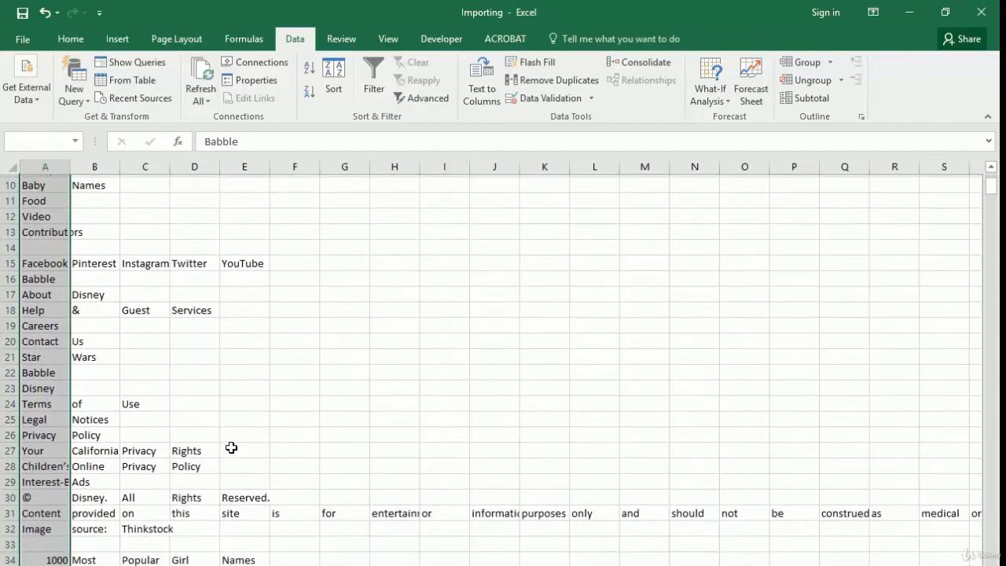
pyautogui.hotkey('shift', 'Down')
pyautogui.hotkey('shift', 'Down')
pyautogui.hotkey('shift', 'Down')
pyautogui.hotkey('shift', 'Down')
pyautogui.hotkey('shift', 'Down')
pyautogui.hotkey('shift', 'Down')
pyautogui.hotkey('shift', 'Down')
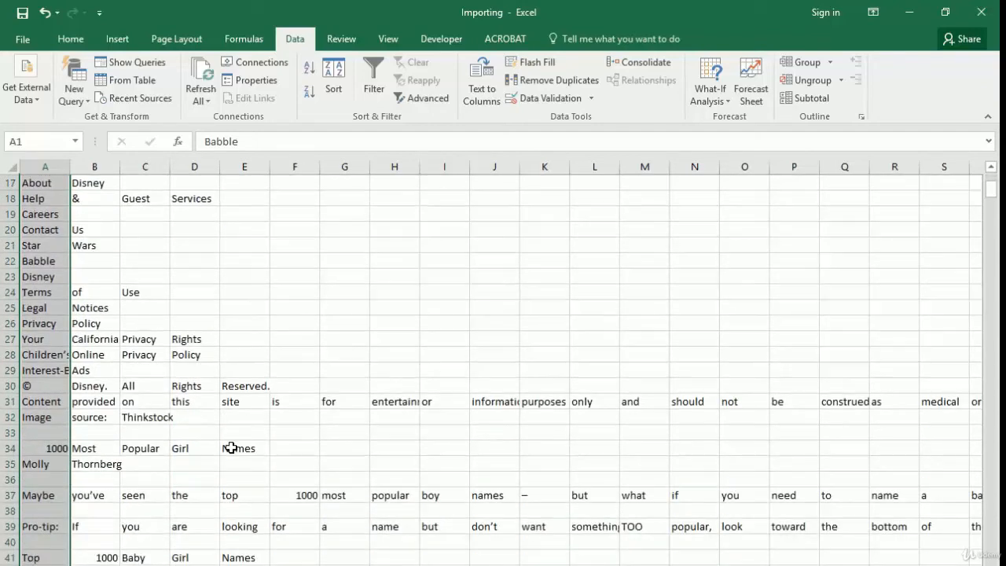
pyautogui.click(70, 38)
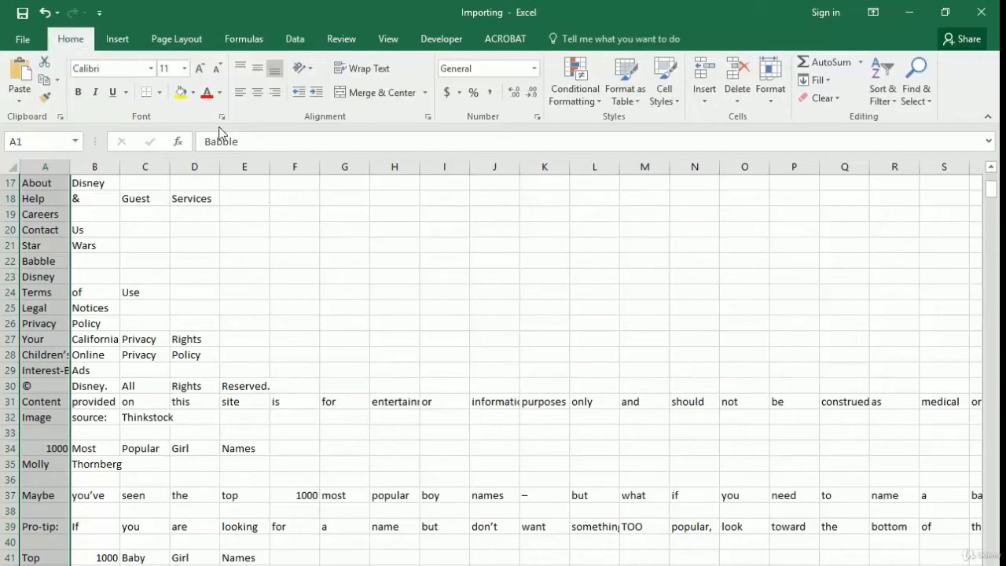
pyautogui.click(737, 102)
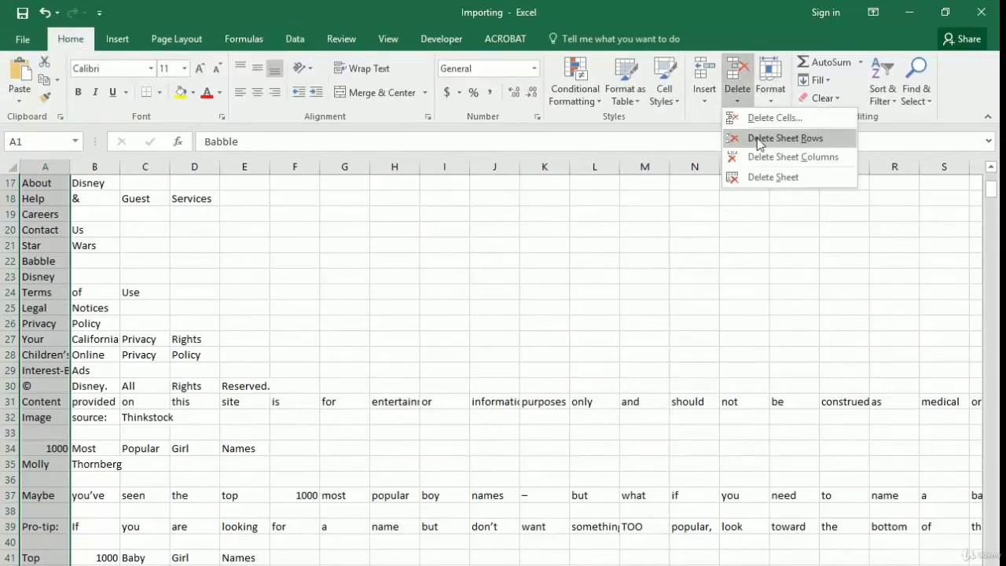
pyautogui.click(784, 138)
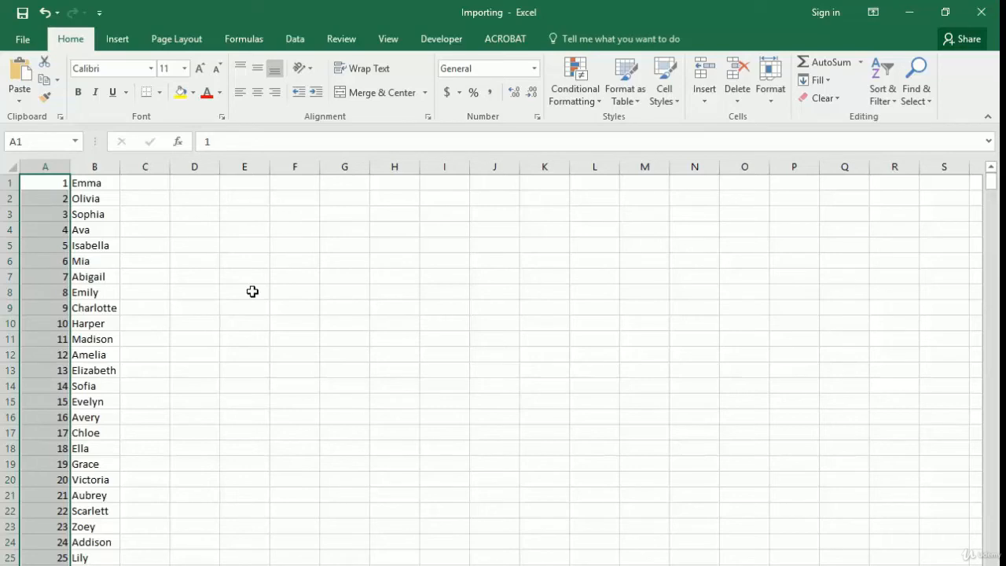
# - Undo the row deletion and delete the same sheet rows 1 through 44 again
pyautogui.hotkey('ctrl', 'z')
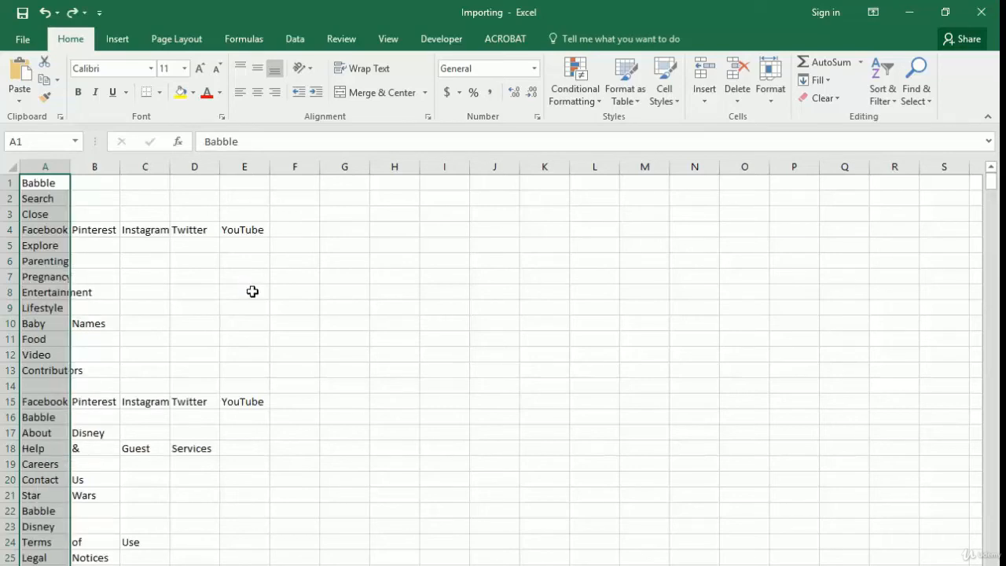
pyautogui.press('alt')
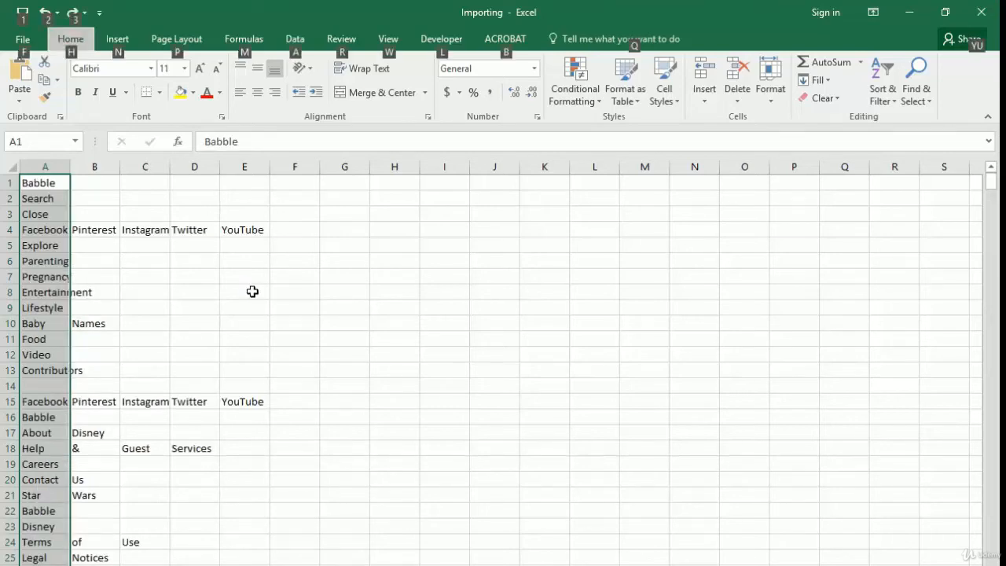
pyautogui.press('h')
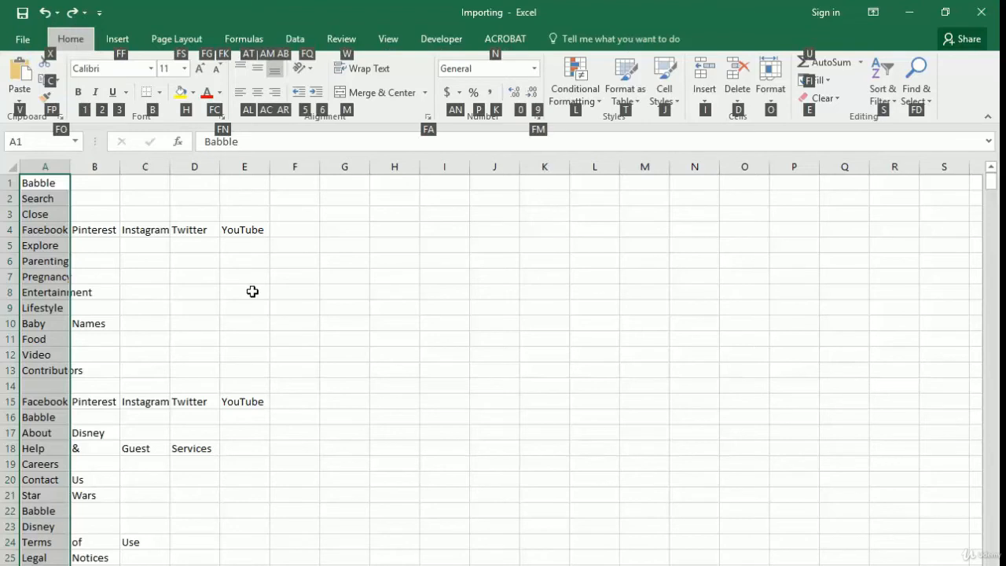
pyautogui.press('d')
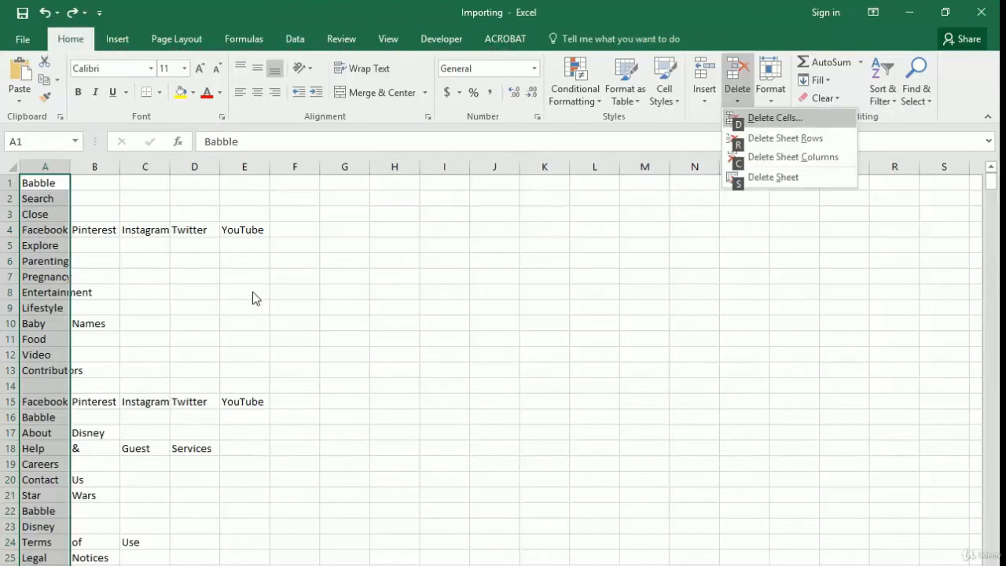
pyautogui.press('c')
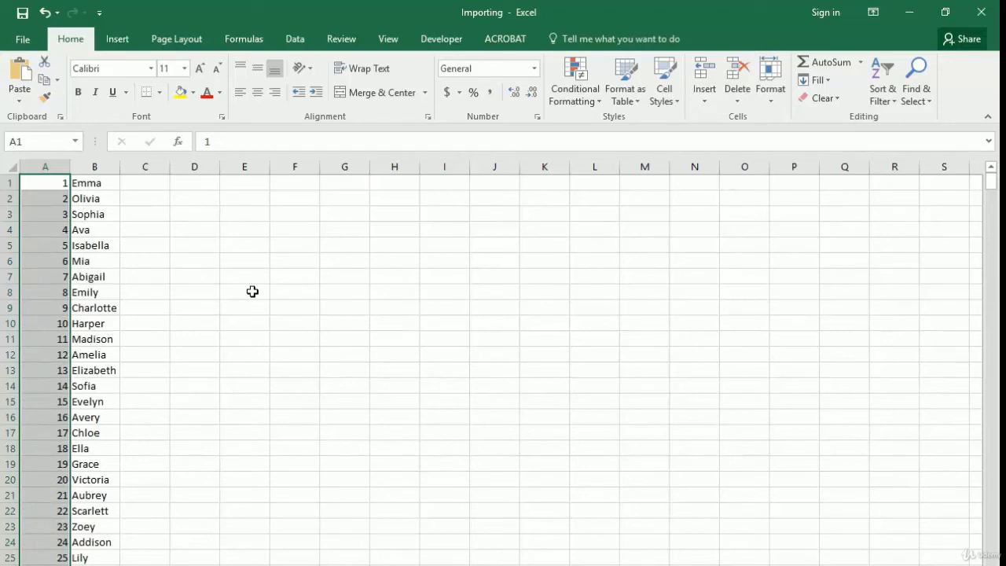
# - Delete the two stray sheet rows 97 and 98, holding the Related Post text, from the numbered name list
pyautogui.press('Right')
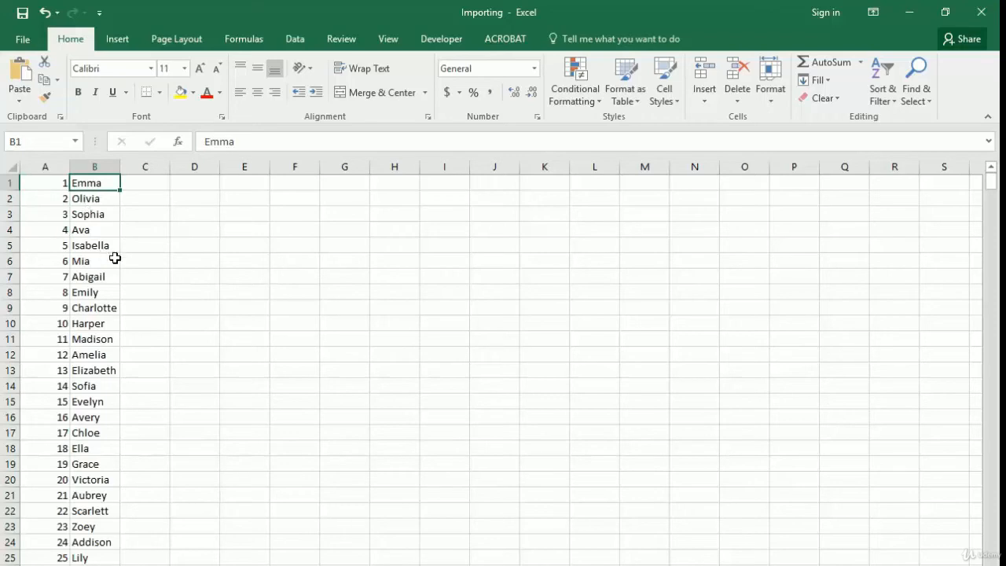
pyautogui.scroll(-5, 169, 289)
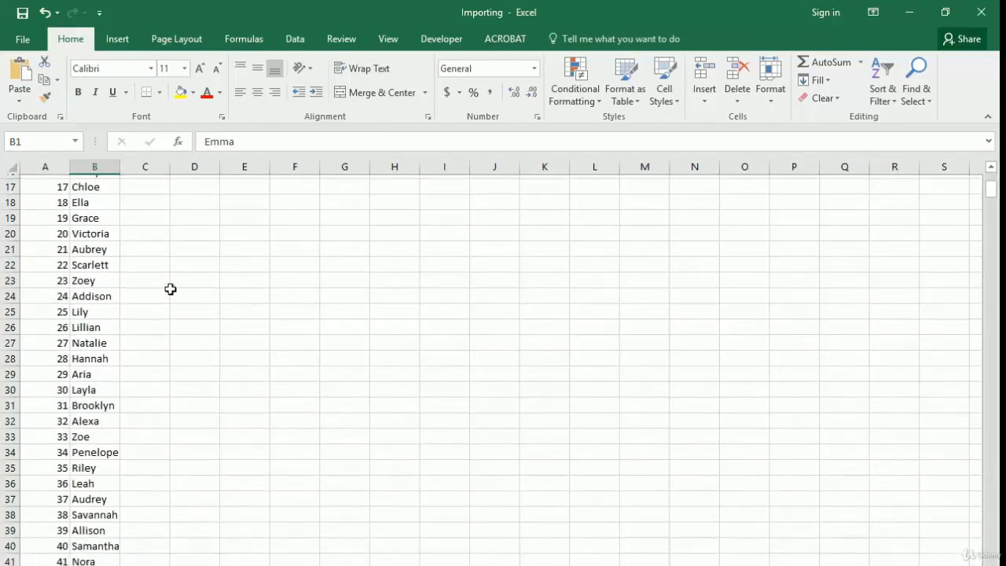
pyautogui.scroll(-20, 169, 288)
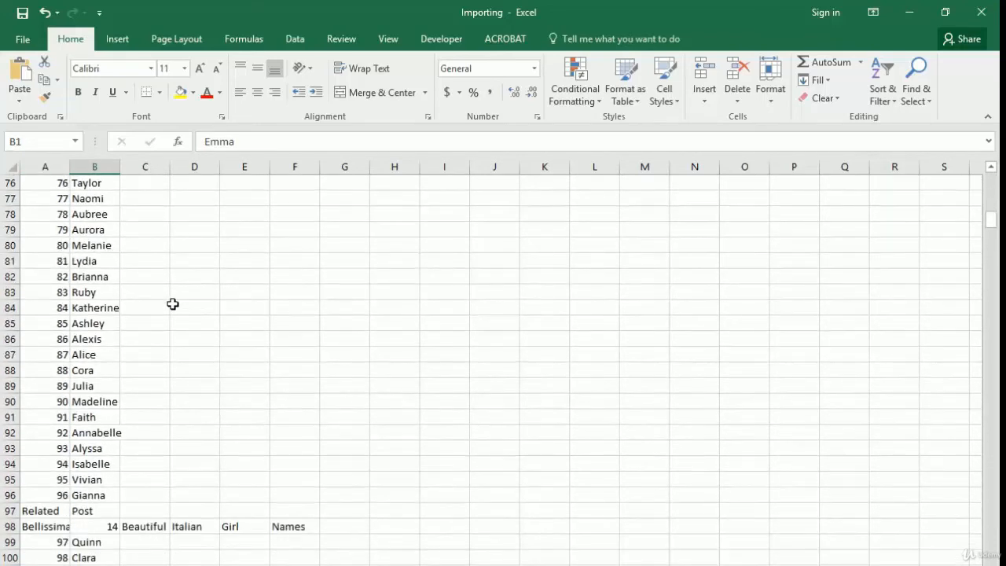
pyautogui.click(45, 510)
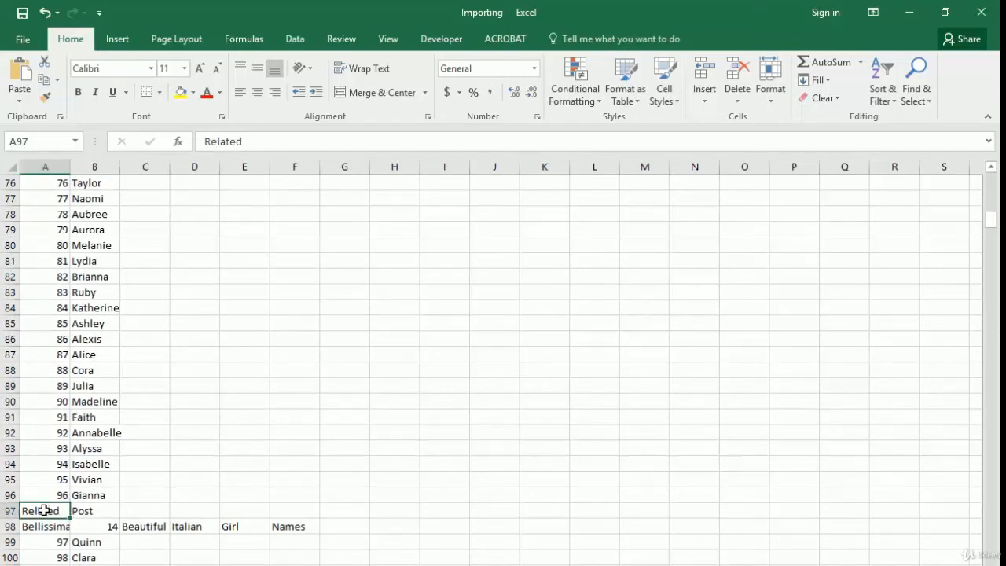
pyautogui.press('Up')
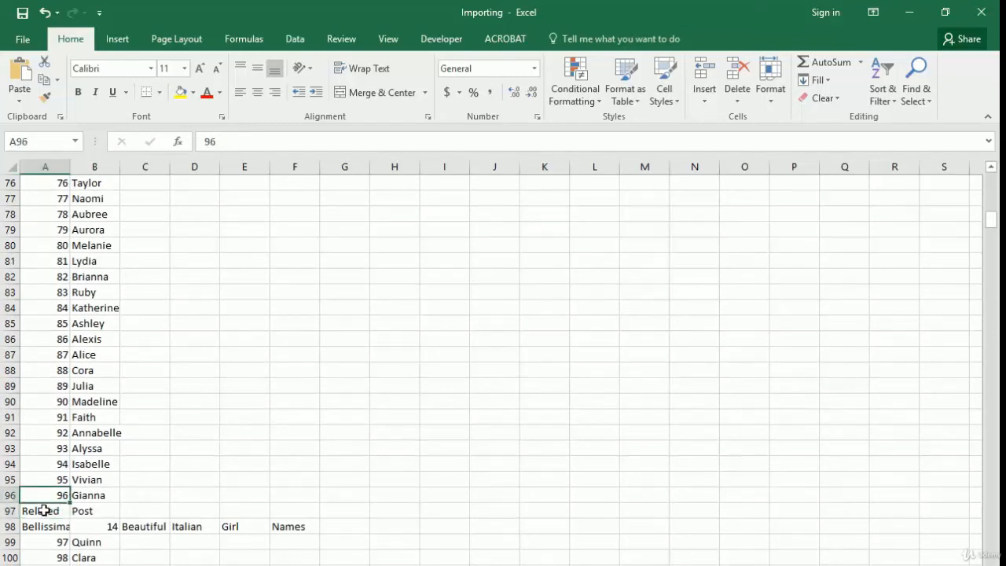
pyautogui.press('Right')
pyautogui.press('Down')
pyautogui.press('Down')
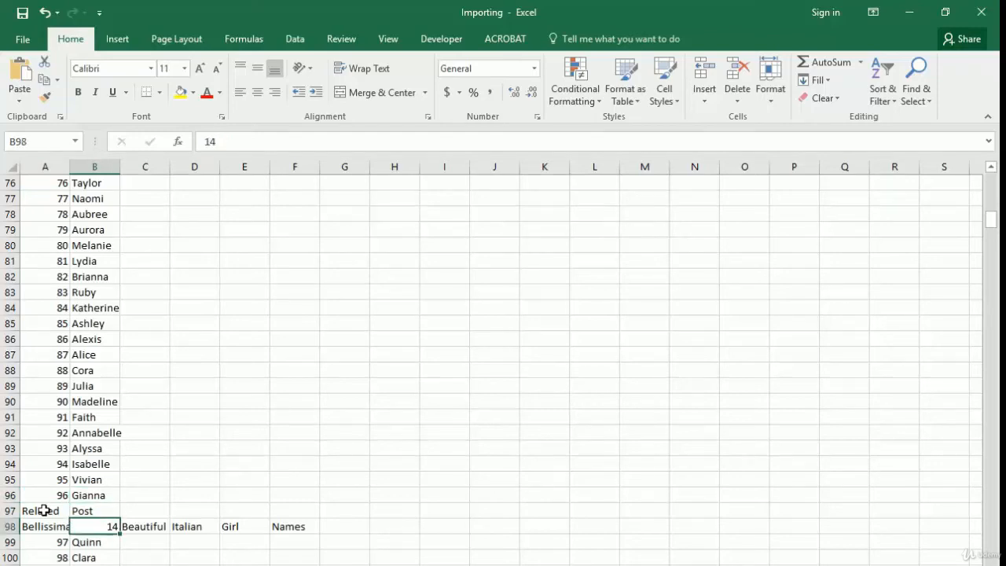
pyautogui.press('Down')
pyautogui.click(45, 510)
pyautogui.hotkey('shift', 'Down')
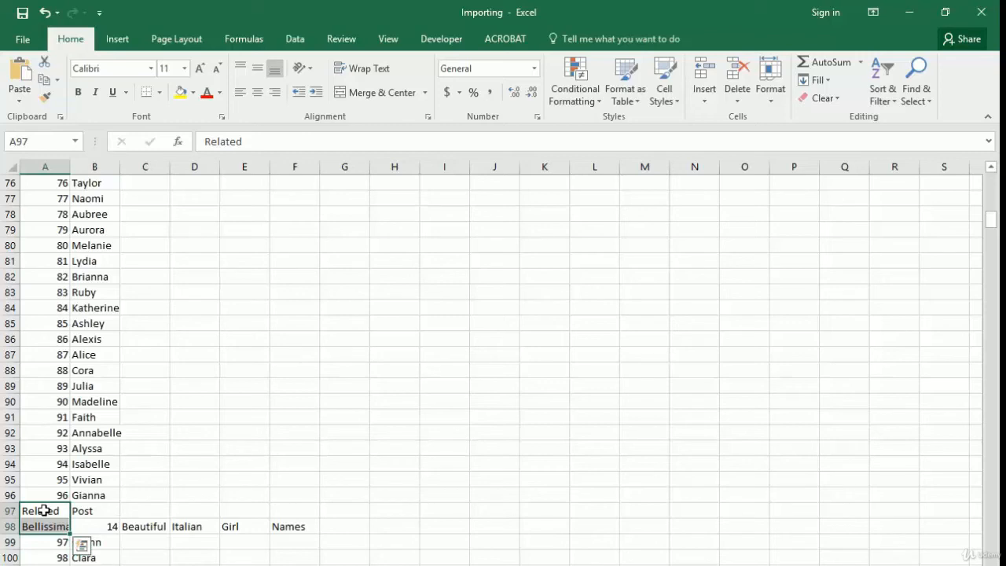
pyautogui.press('alt')
pyautogui.press('h')
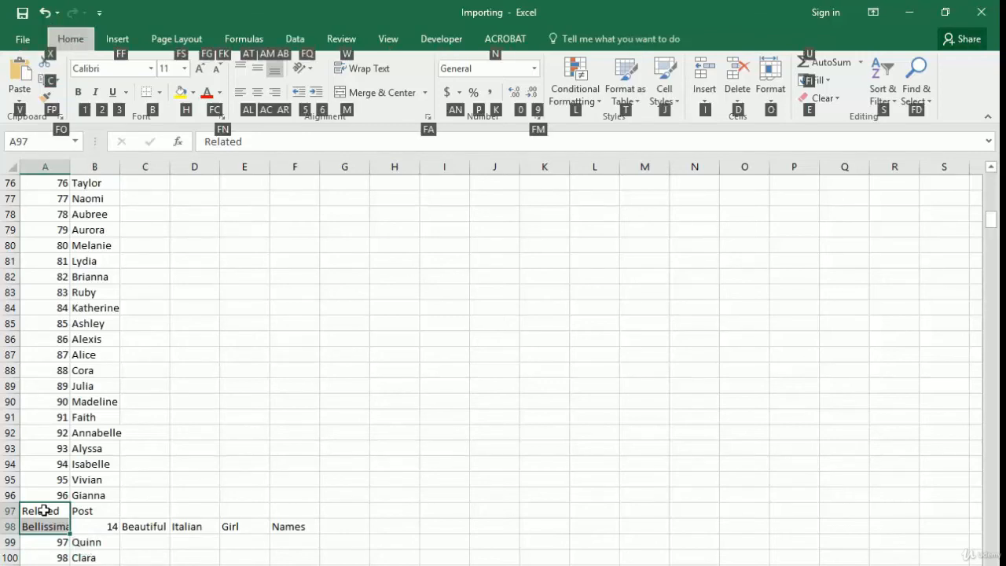
pyautogui.press('d')
pyautogui.press('r')
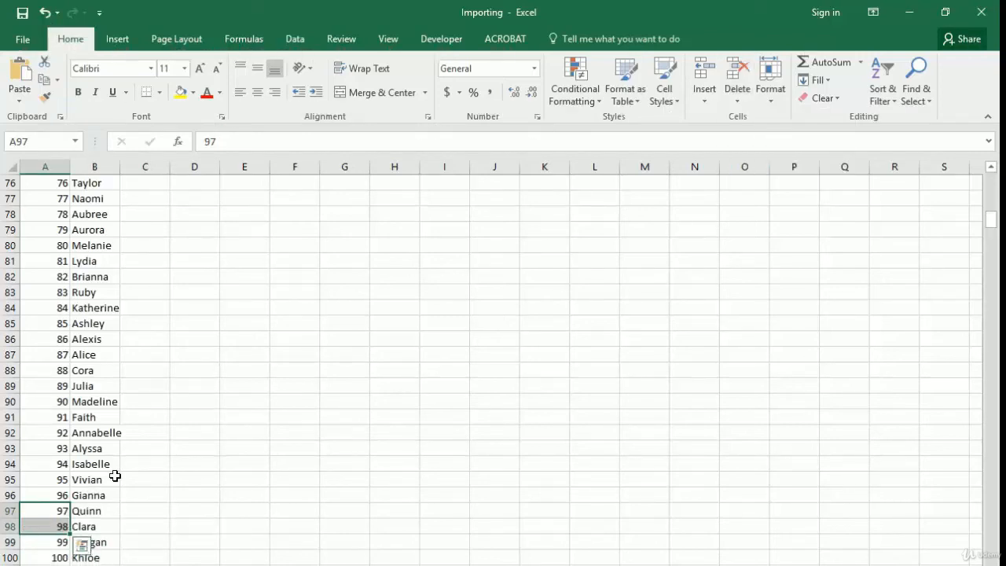
# - Delete the sheet rows from 1001 to past row 1033, which hold the leftover web page text below the numbered name list
pyautogui.scroll(-17, 117, 487)
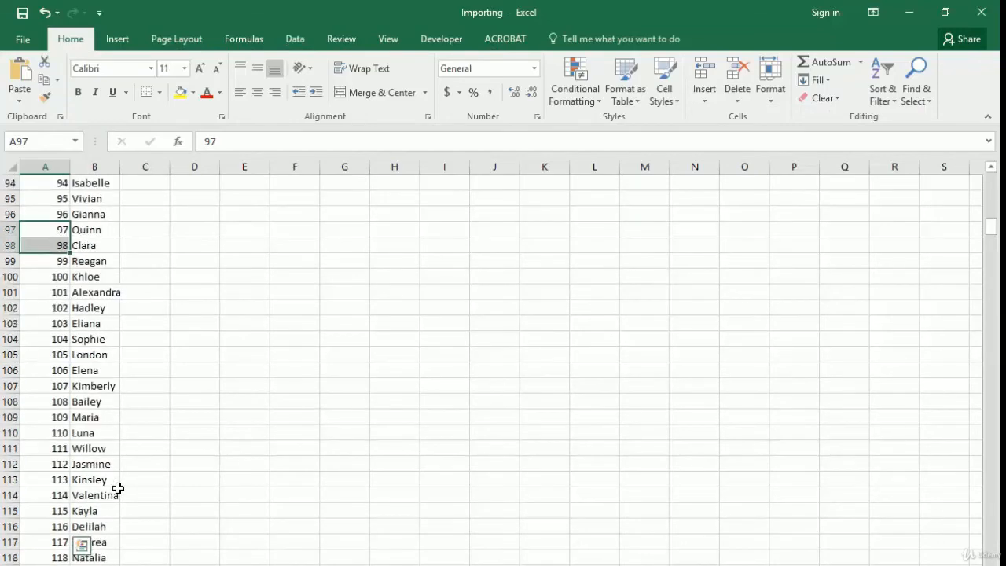
pyautogui.scroll(-20, 119, 488)
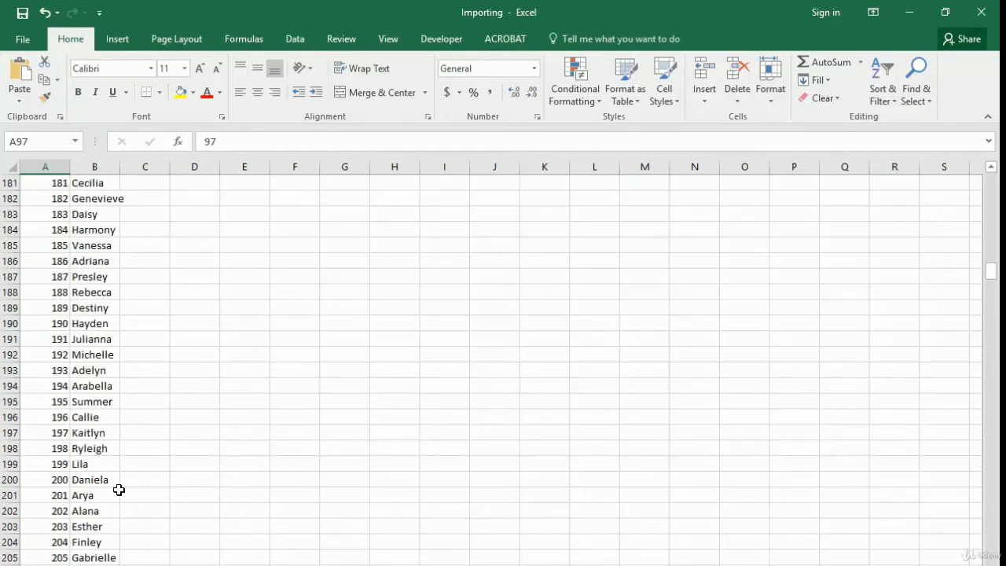
pyautogui.scroll(-20, 119, 491)
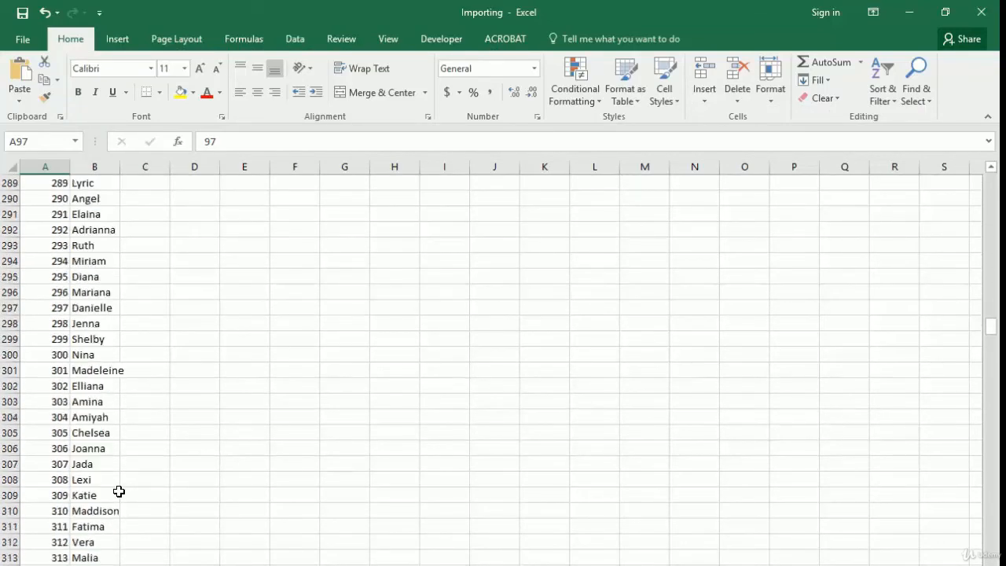
pyautogui.scroll(-20, 119, 491)
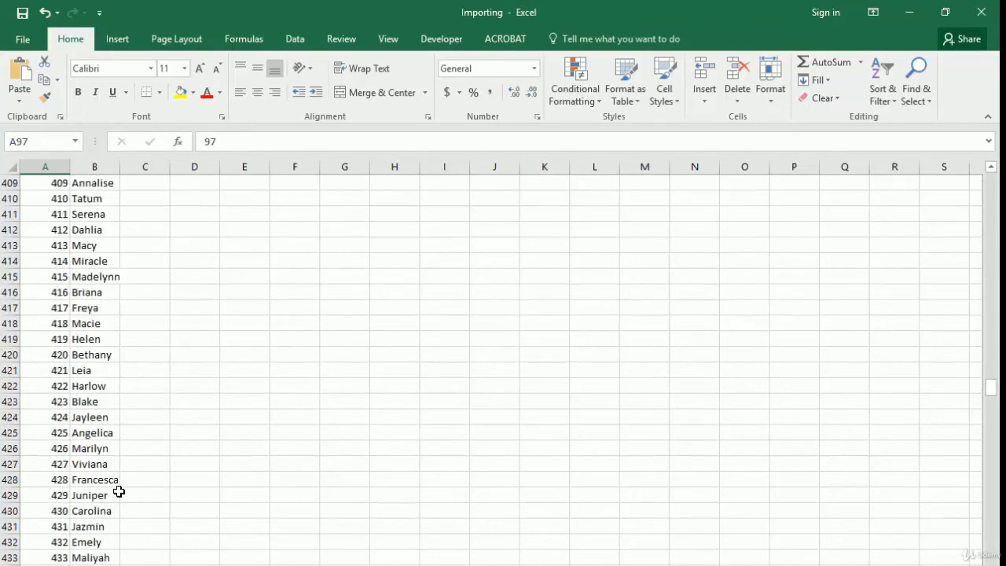
pyautogui.scroll(-20, 116, 491)
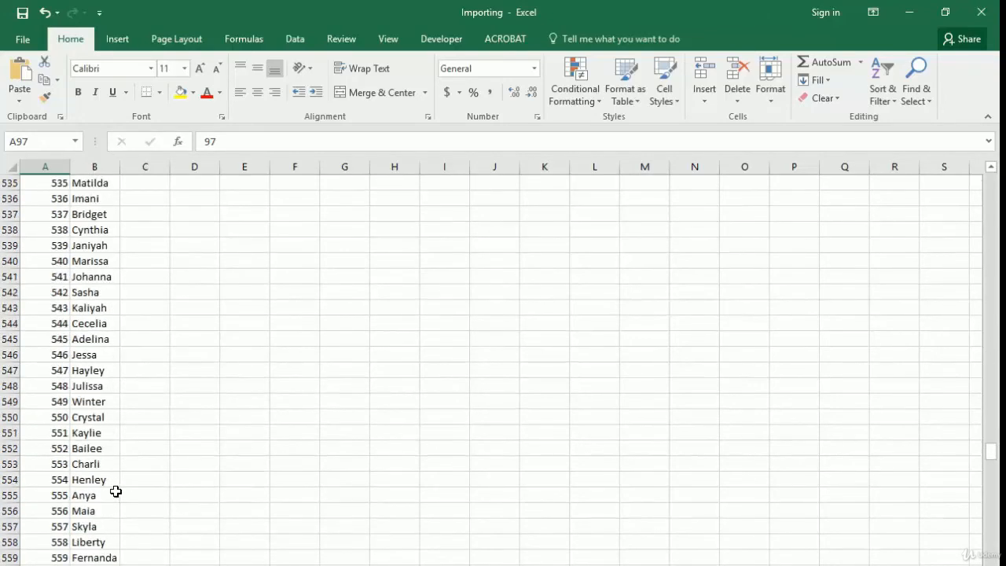
pyautogui.scroll(-20, 115, 490)
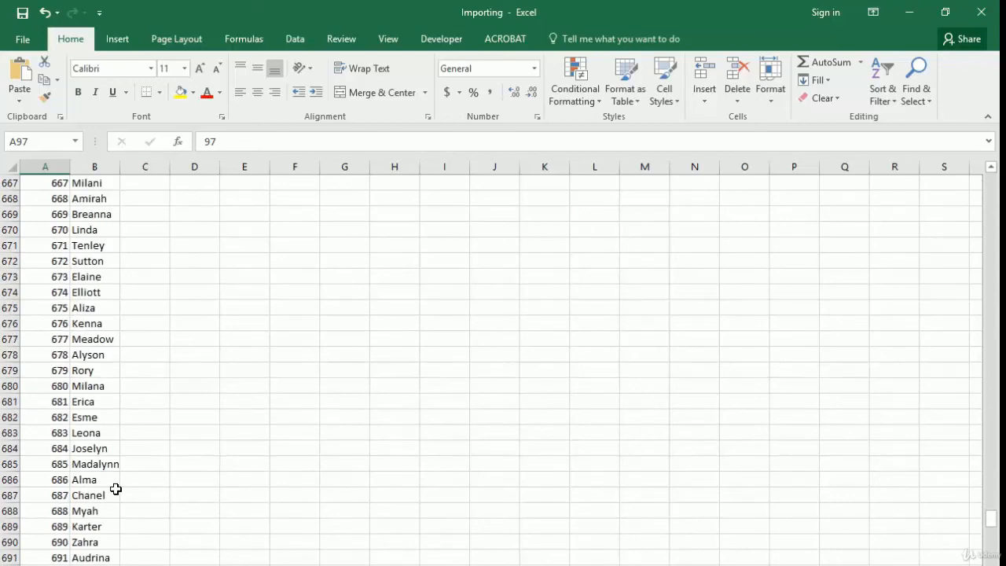
pyautogui.scroll(-20, 116, 490)
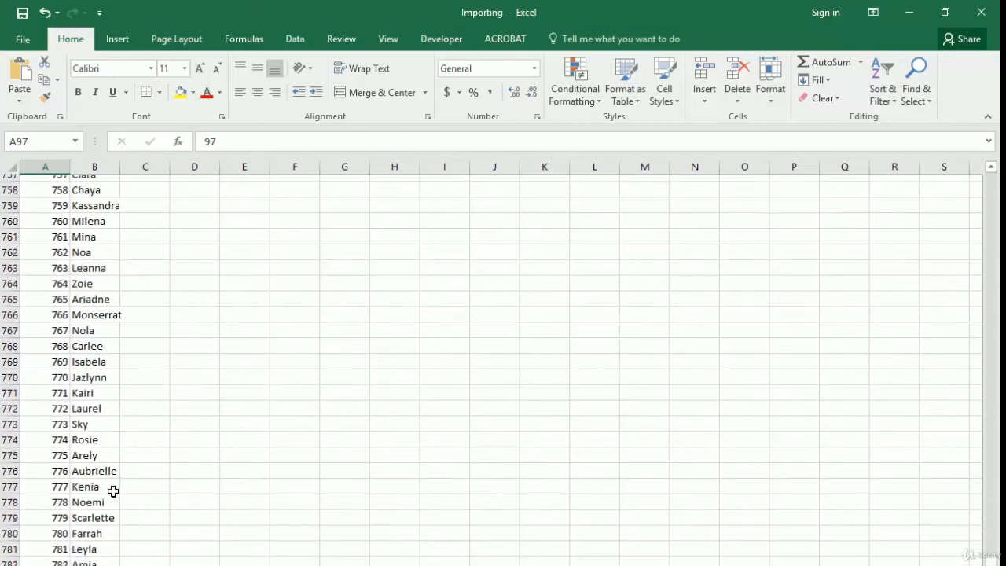
pyautogui.scroll(-14, 112, 489)
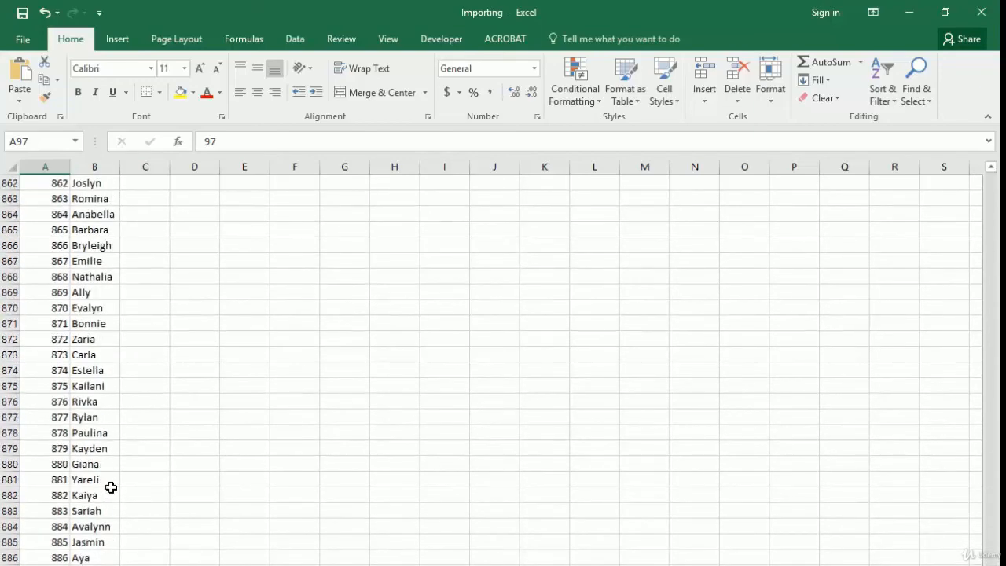
pyautogui.scroll(-7, 111, 487)
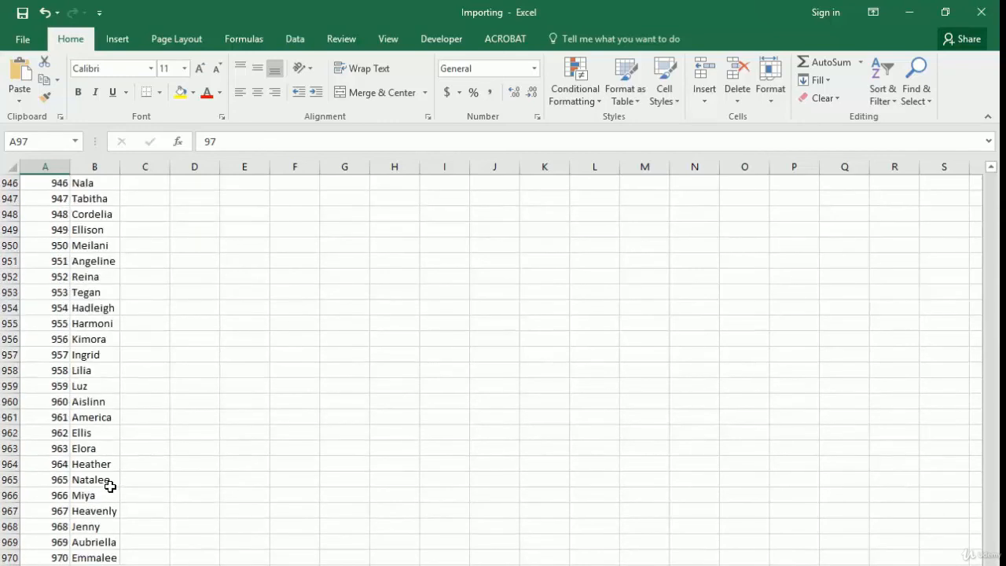
pyautogui.scroll(-7, 110, 486)
pyautogui.scroll(-2, 109, 487)
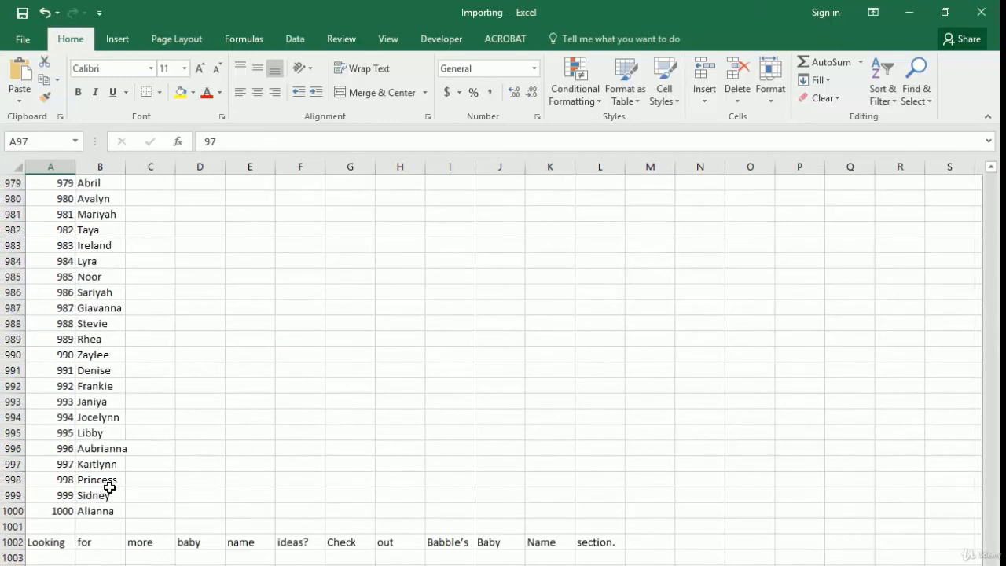
pyautogui.click(48, 526)
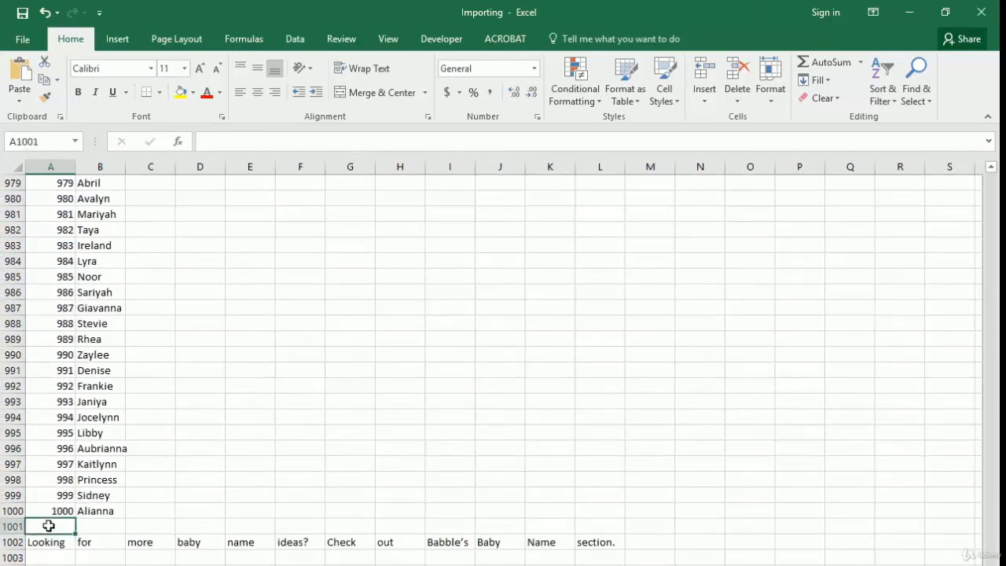
pyautogui.moveTo(49, 526)
pyautogui.mouseDown()
pyautogui.moveTo(49, 538)
pyautogui.moveTo(49, 525)
pyautogui.mouseUp()
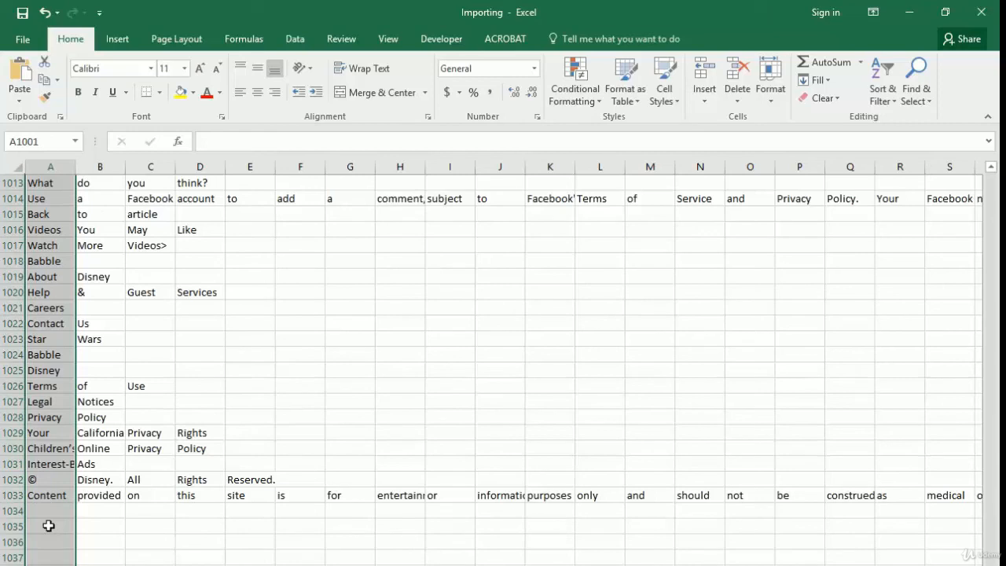
pyautogui.press('alt')
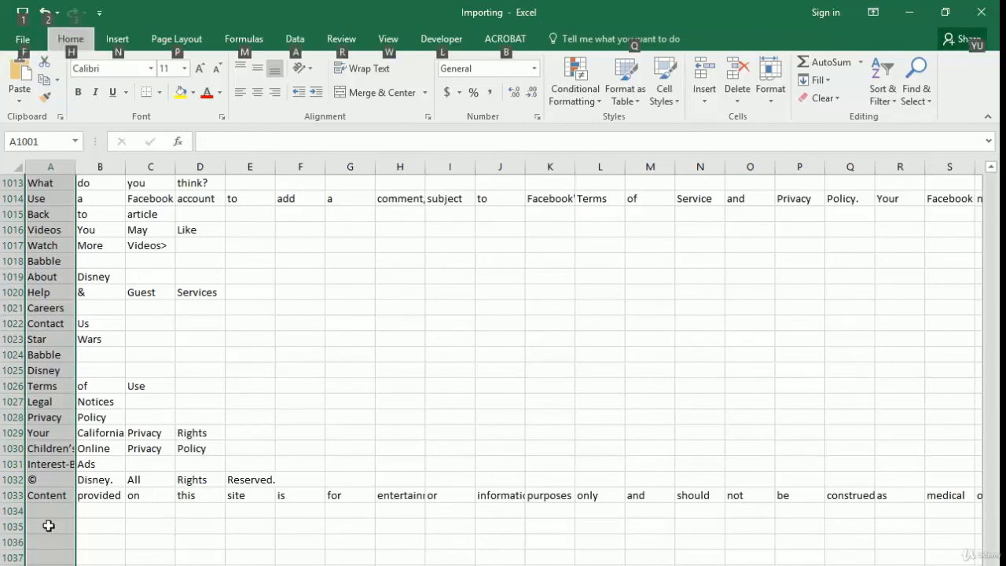
pyautogui.press('h')
pyautogui.press('d')
pyautogui.press('r')
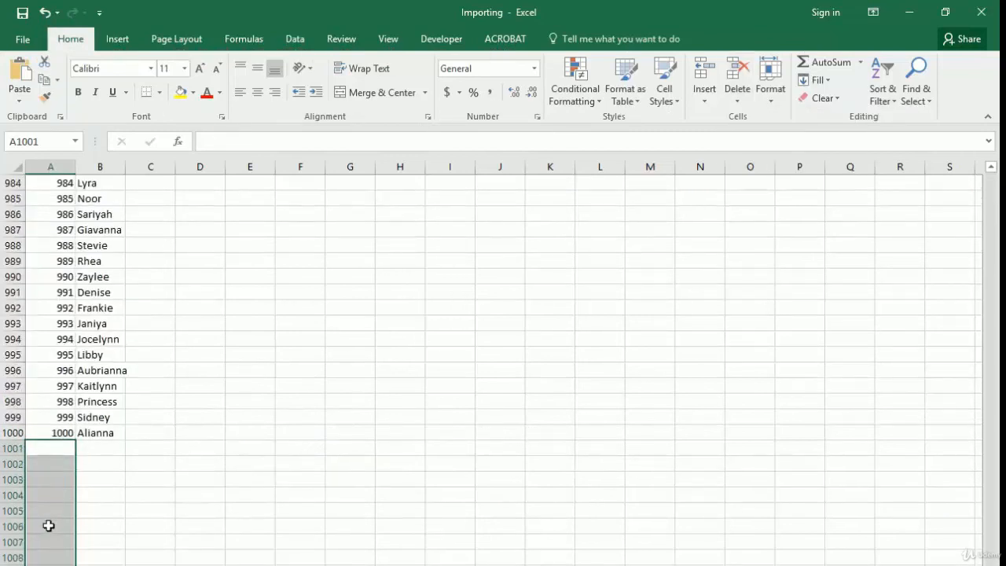
# - Return to cell A1 and save the Importing workbook
pyautogui.hotkey('ctrl', 'Home')
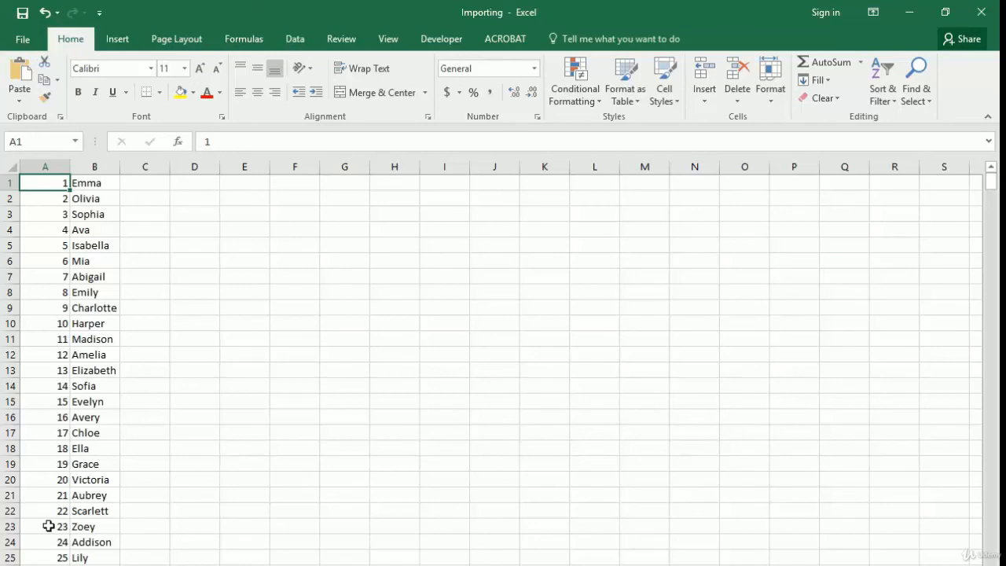
pyautogui.click(23, 17)
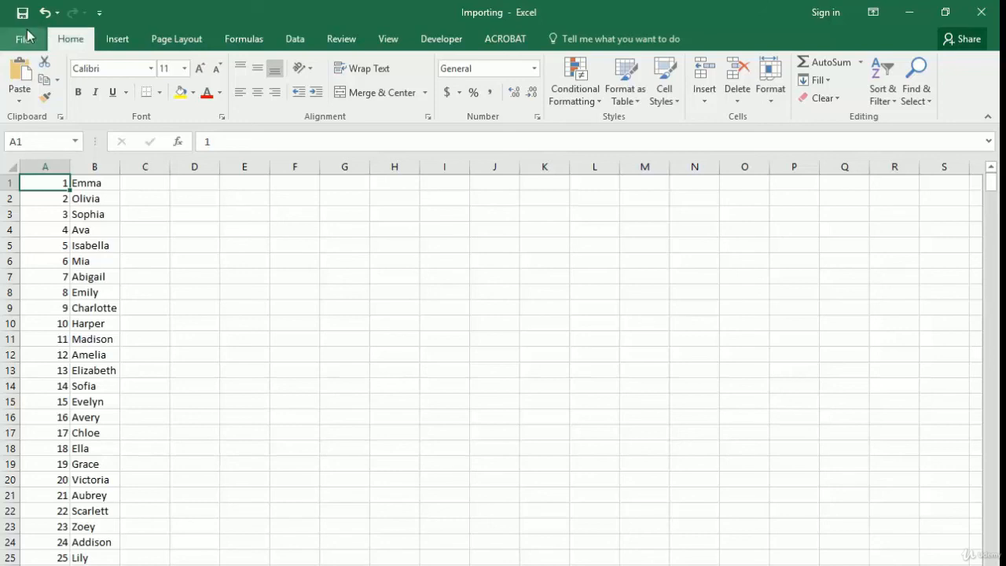
pyautogui.press('alt')
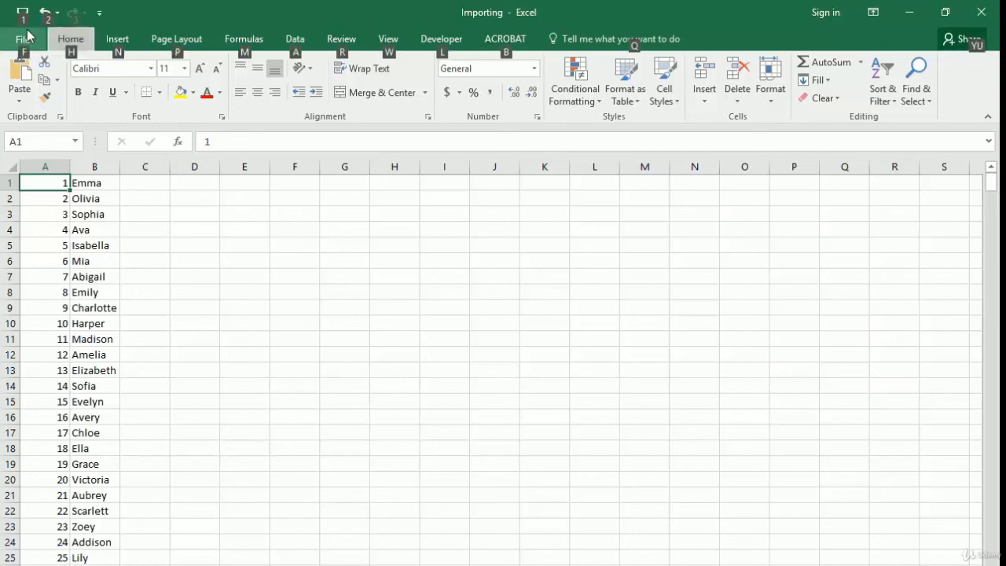
pyautogui.press('f')
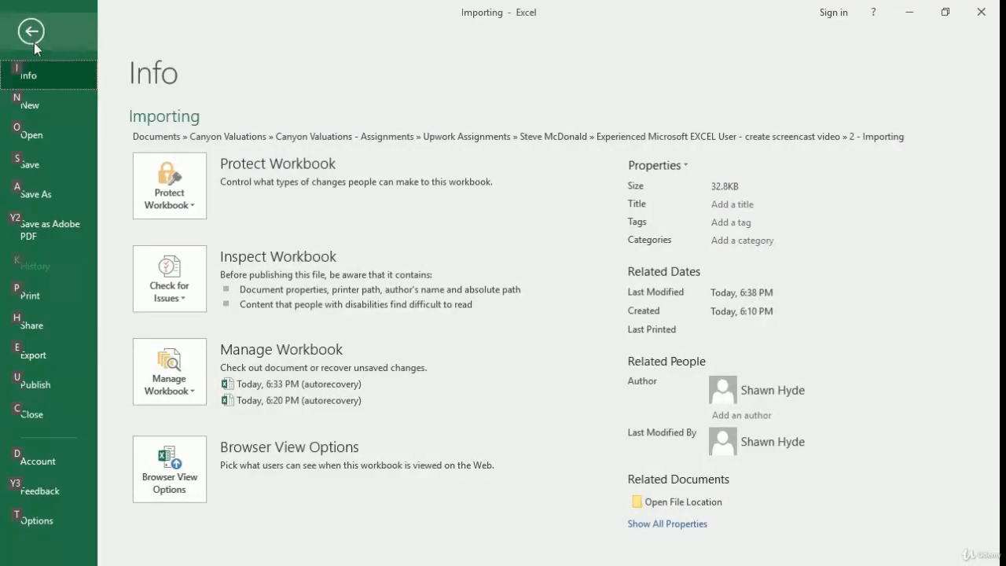
pyautogui.click(46, 167)
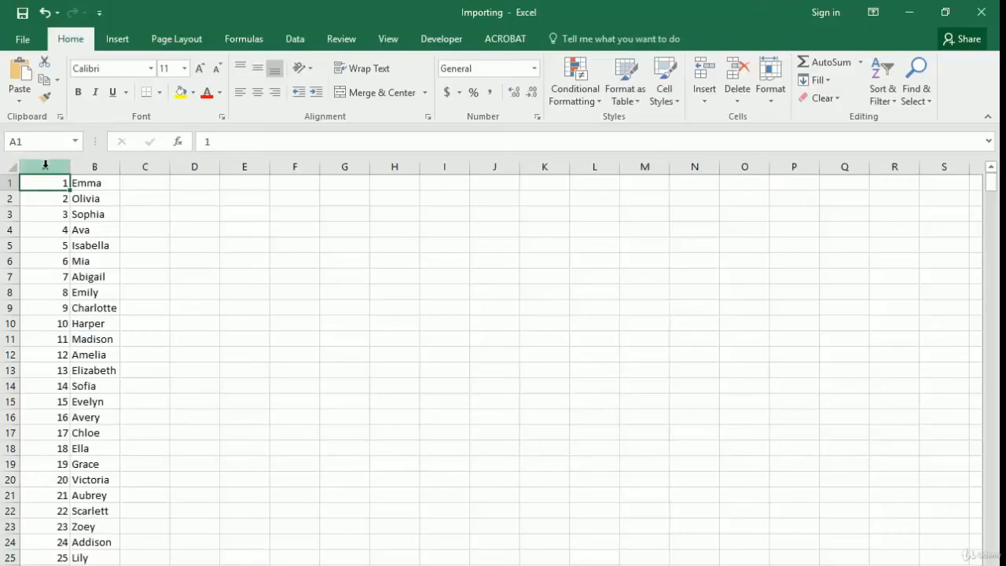